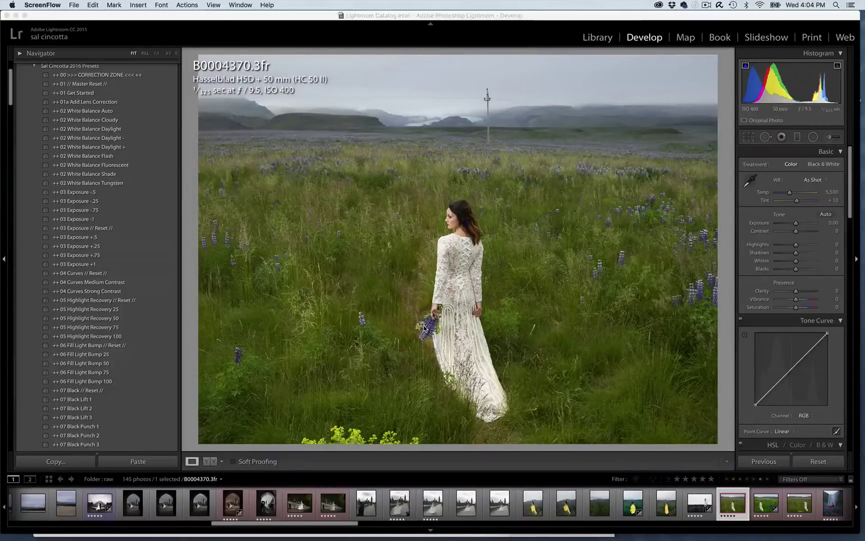
# - Look through the Sal Cincotta 2016 preset list, from the correction zone to the wash out presets and back
pyautogui.scroll(-5, 173, 200)
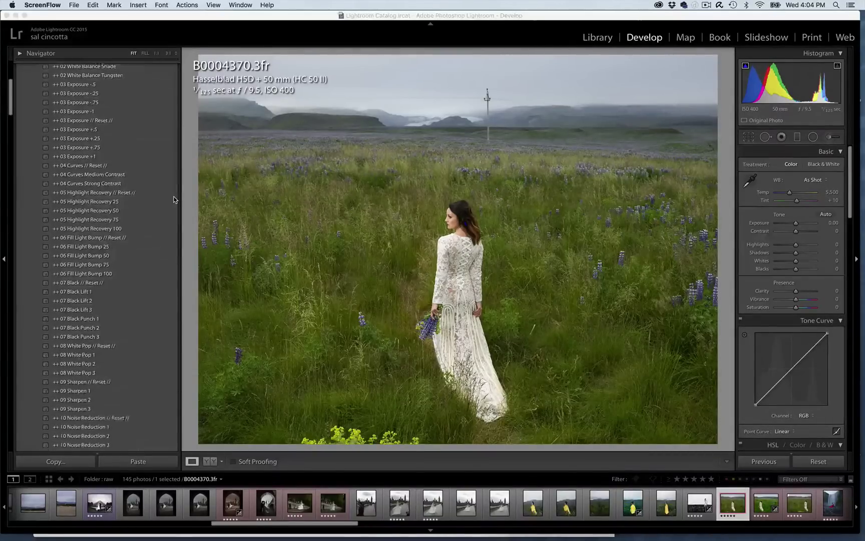
pyautogui.scroll(2, 173, 199)
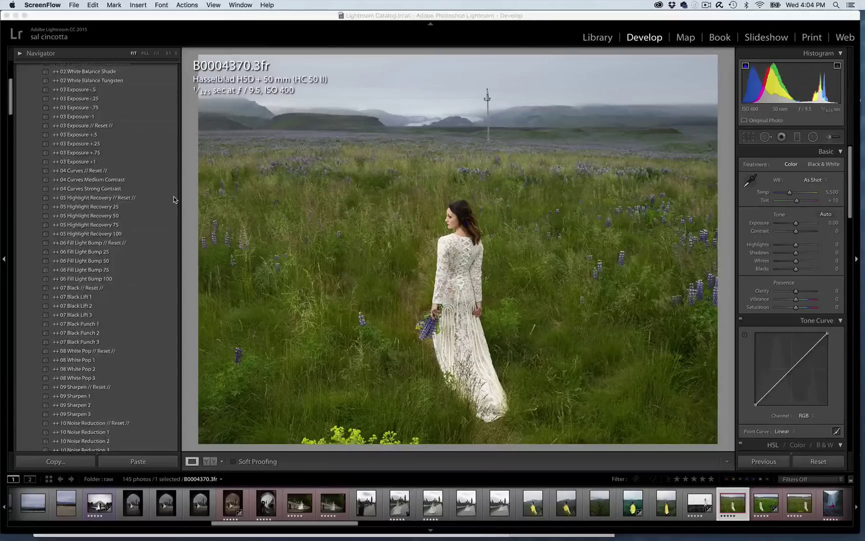
pyautogui.scroll(-20, 174, 199)
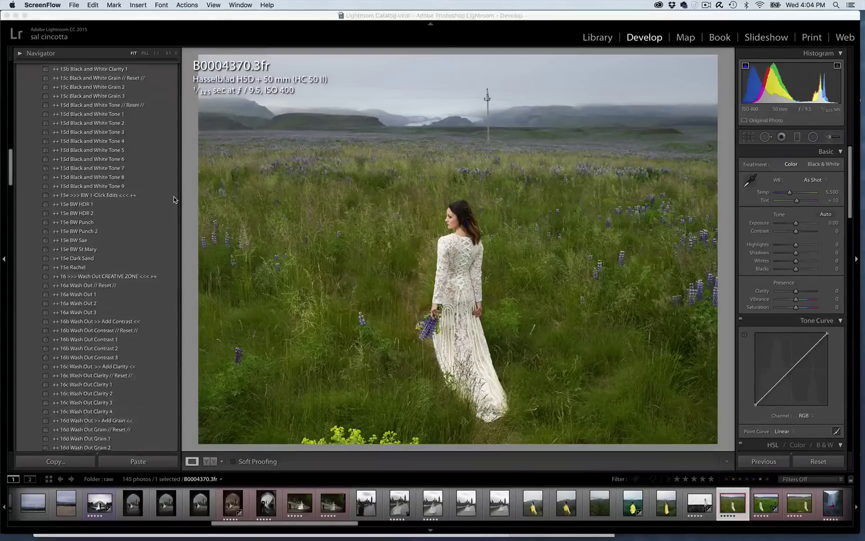
pyautogui.scroll(-10, 174, 199)
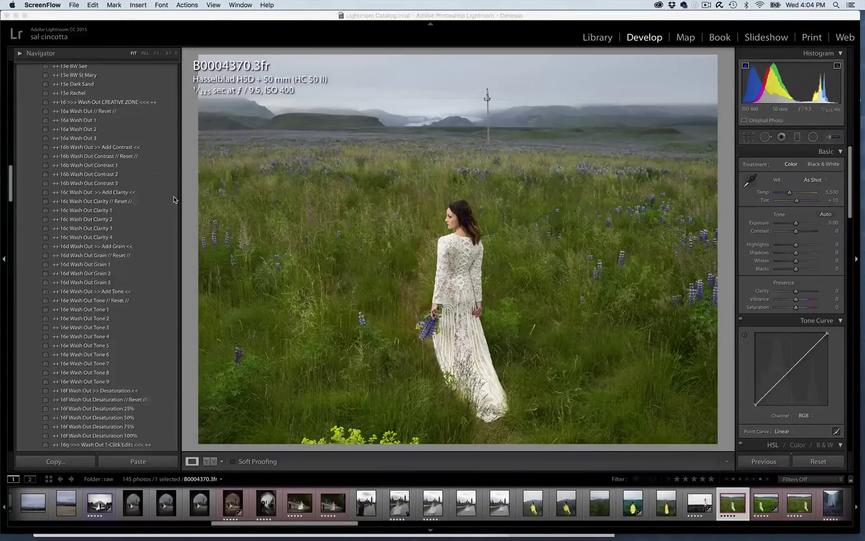
pyautogui.scroll(-5, 174, 199)
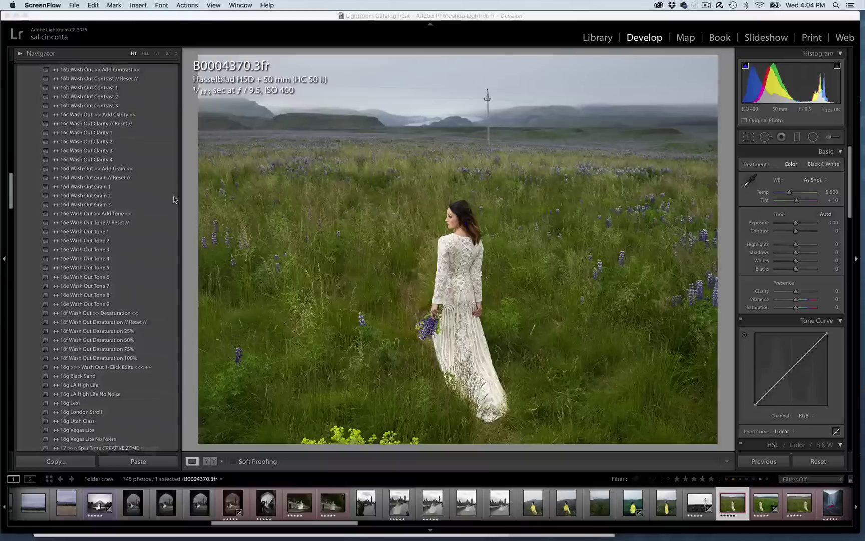
pyautogui.scroll(20, 174, 199)
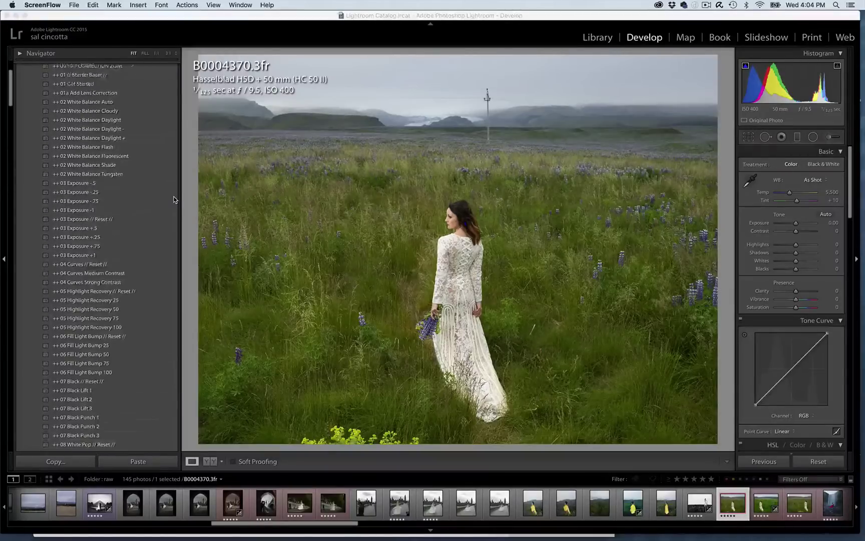
pyautogui.scroll(2, 173, 199)
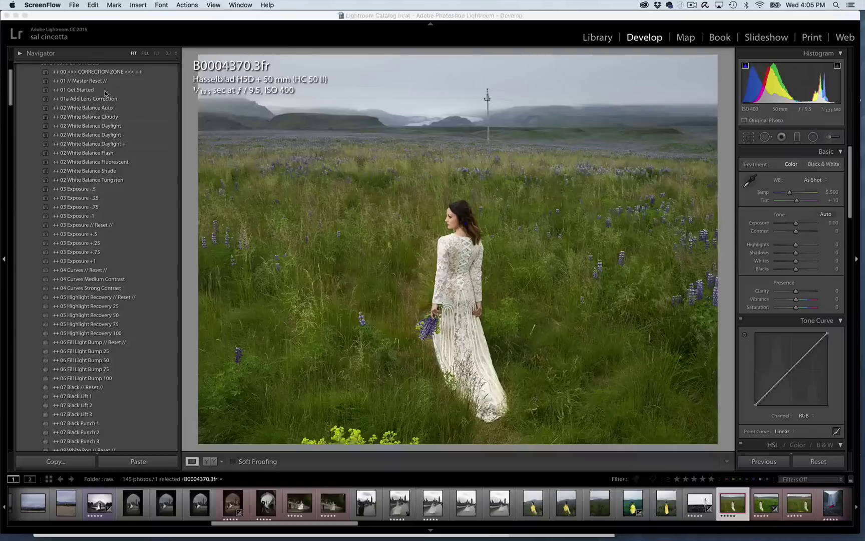
# - Apply the 01 Get Started preset and compare the Cloudy and Daylight white balance presets, settling on 02 White Balance Daylight +
pyautogui.click(89, 91)
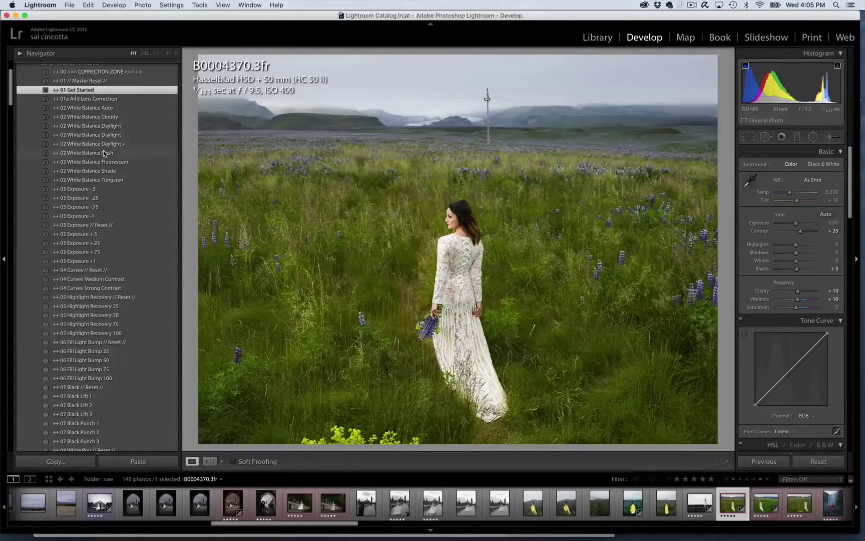
pyautogui.click(110, 118)
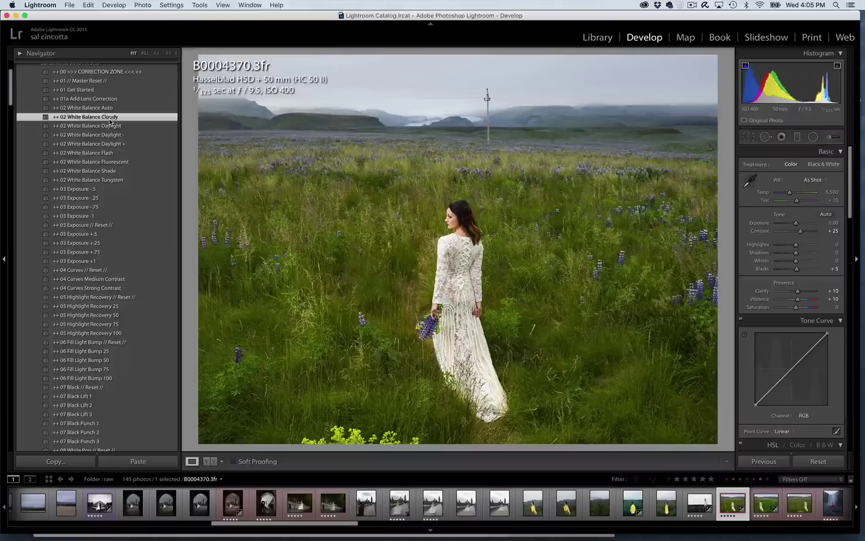
pyautogui.click(111, 126)
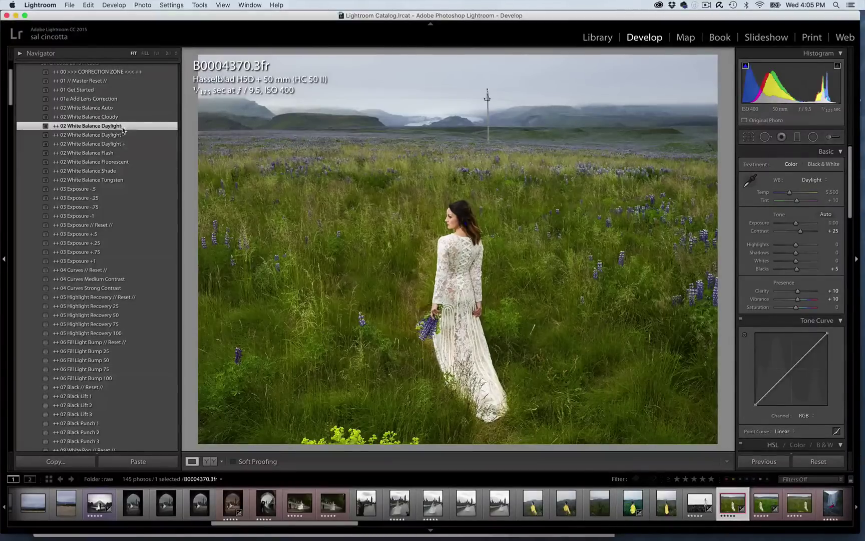
pyautogui.click(125, 143)
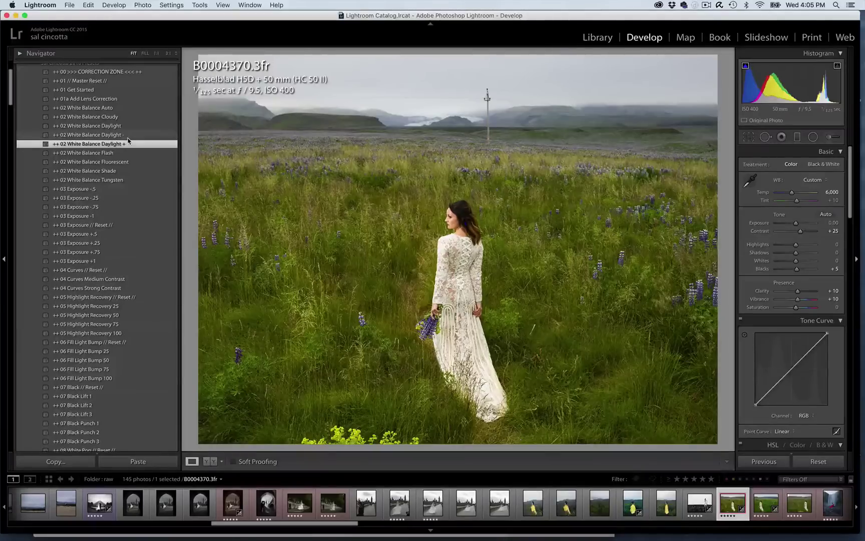
# - Try the 03 Exposure presets +.5, +.75 and +1 on the photo and reset the exposure
pyautogui.scroll(-5, 128, 141)
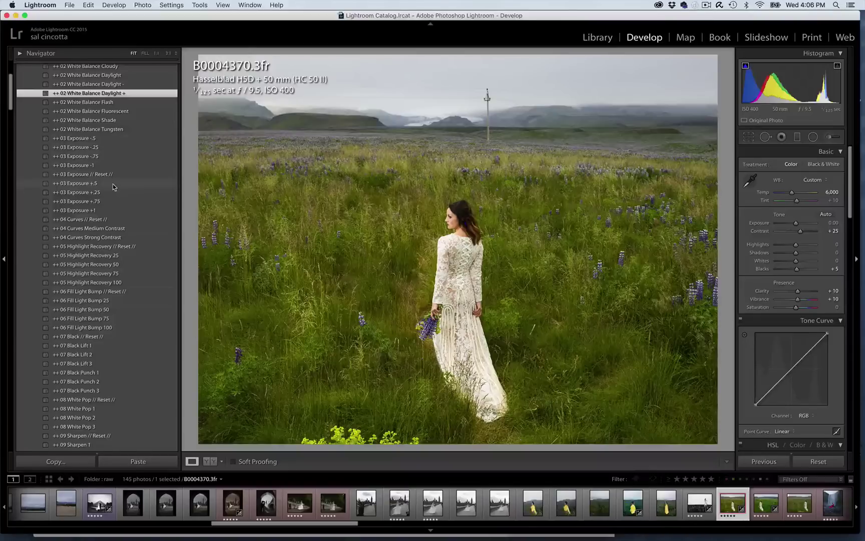
pyautogui.click(113, 183)
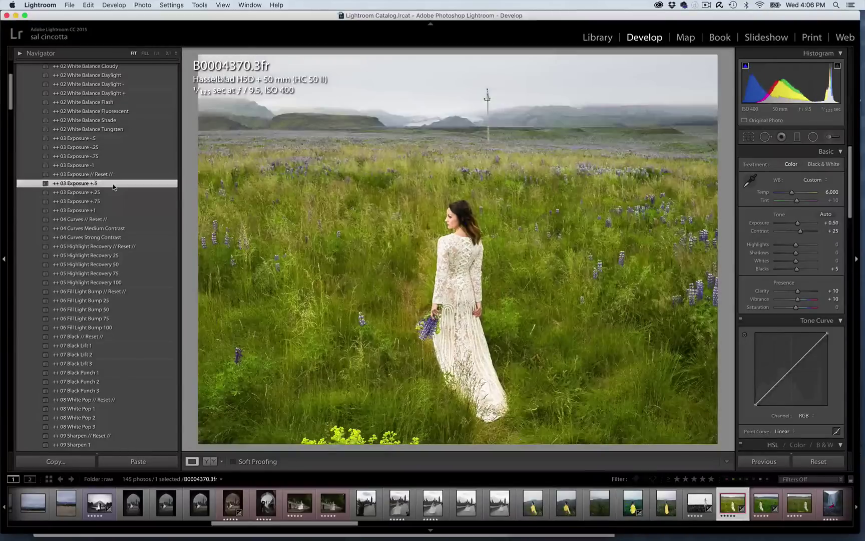
pyautogui.click(111, 200)
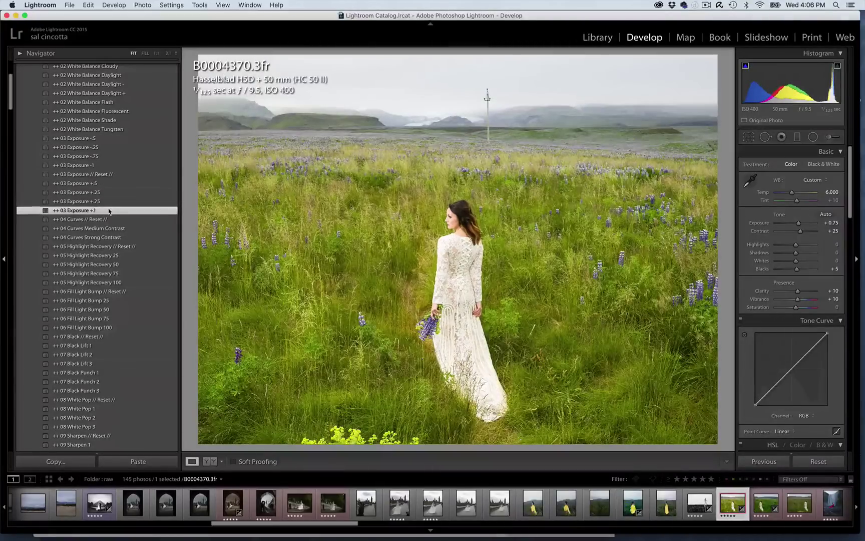
pyautogui.click(109, 210)
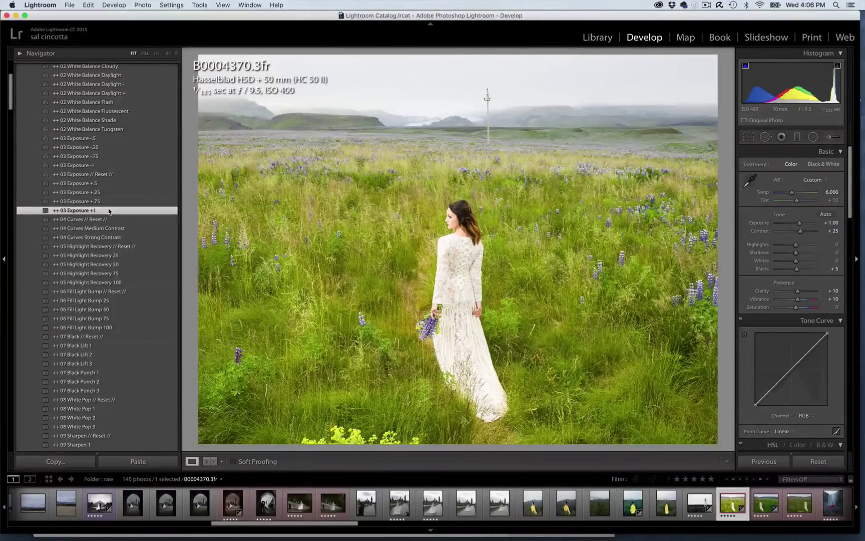
pyautogui.click(114, 174)
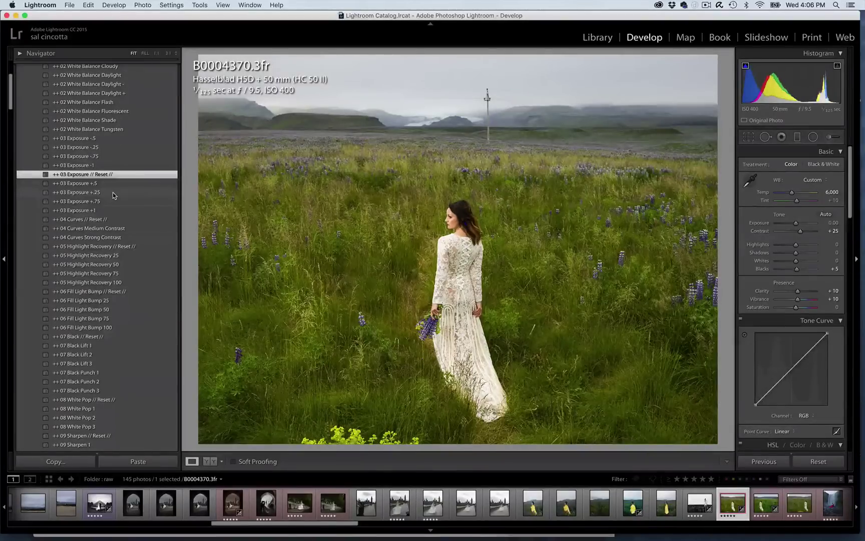
# - Brighten the photo with the 03 Exposure +.25 preset and add the 04 Curves Medium Contrast preset
pyautogui.click(112, 193)
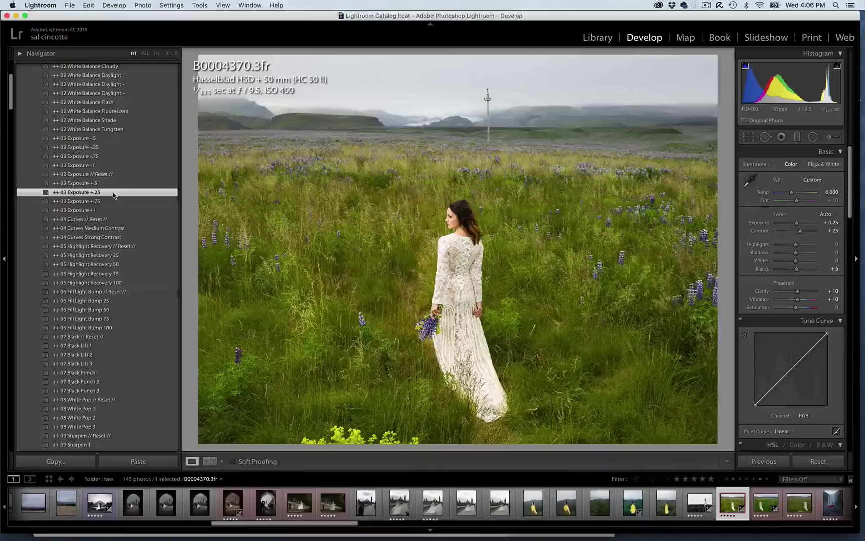
pyautogui.scroll(-2, 113, 194)
pyautogui.click(111, 209)
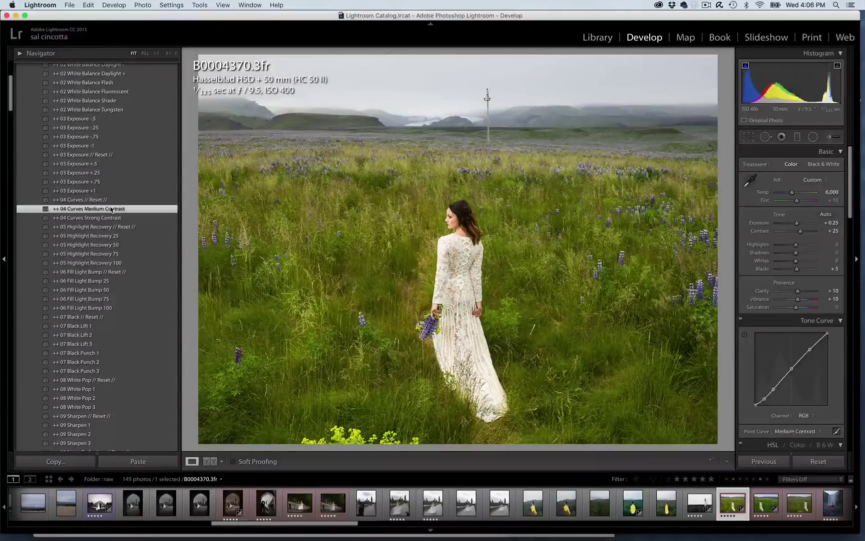
# - Try the Highlight Recovery 25 and 100 presets, check the woman up close, and reset the highlight recovery
pyautogui.scroll(-4, 111, 209)
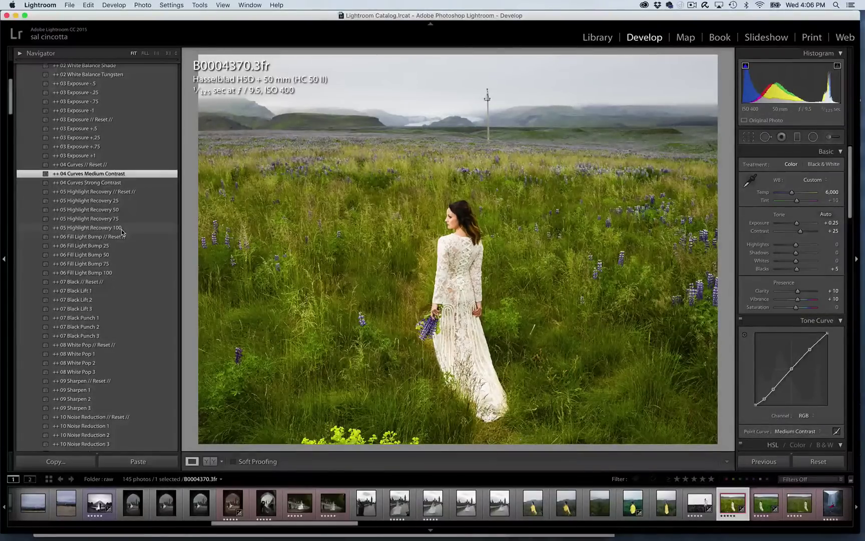
pyautogui.click(129, 202)
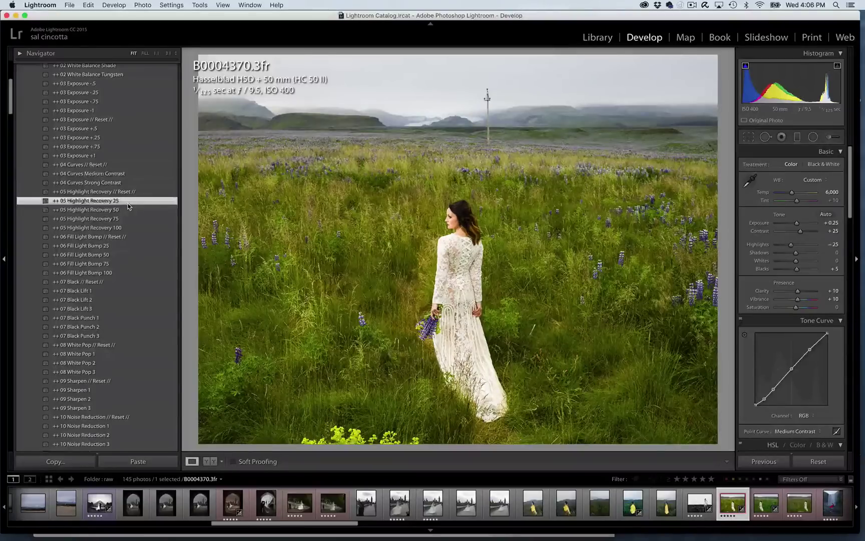
pyautogui.click(126, 228)
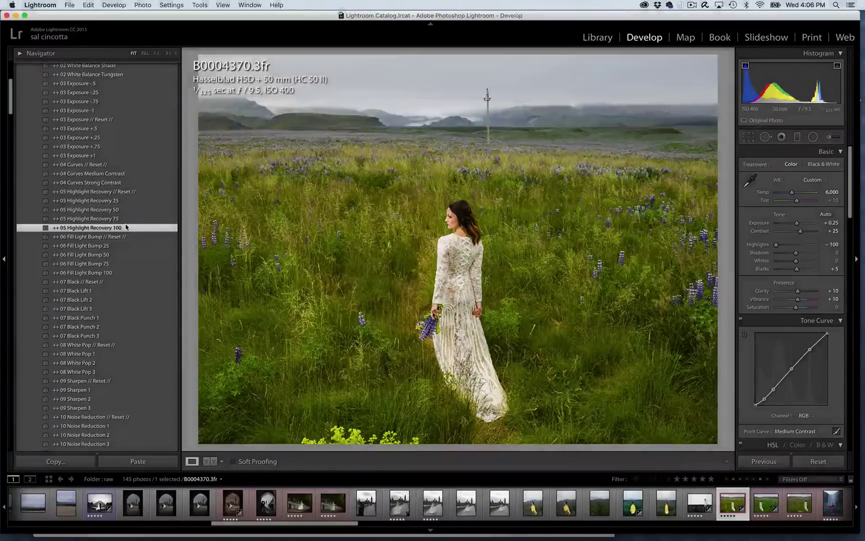
pyautogui.click(425, 223)
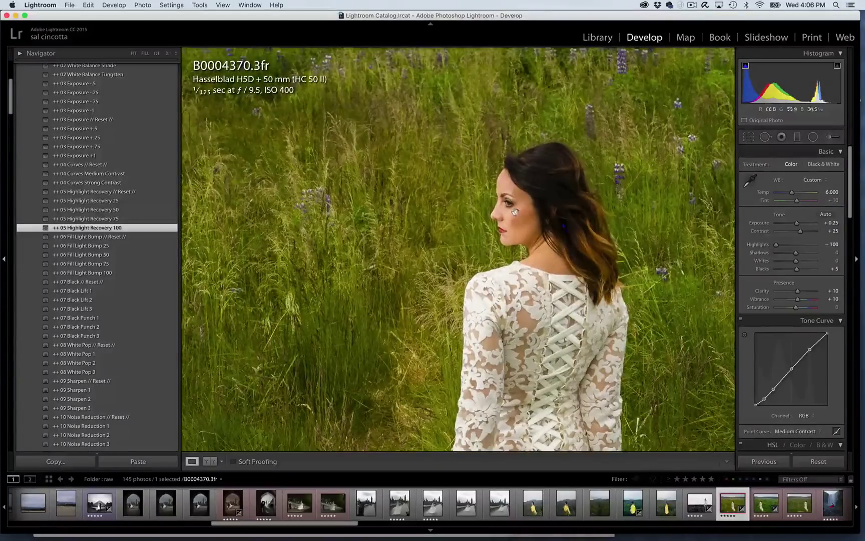
pyautogui.click(122, 193)
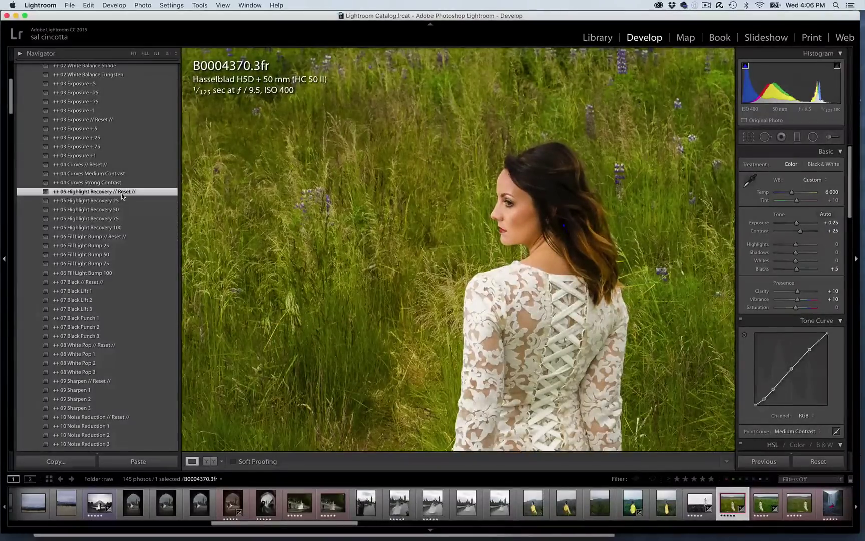
# - Apply the 05 Highlight Recovery 25 preset and lift the shadows with the 06 Fill Light Bump 25 preset
pyautogui.click(122, 203)
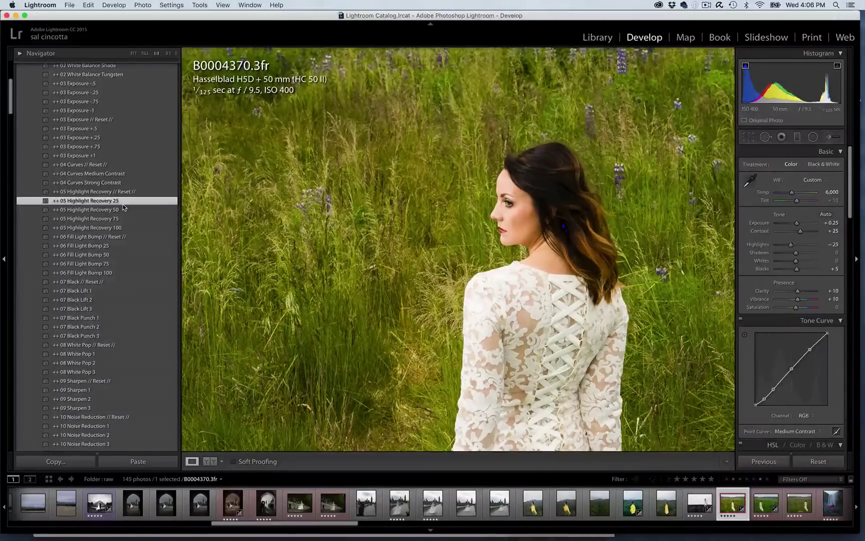
pyautogui.click(257, 253)
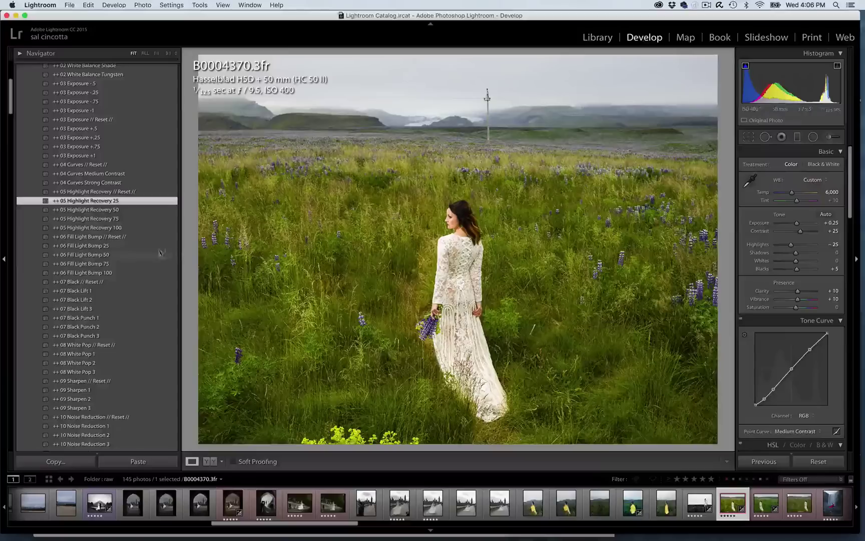
pyautogui.scroll(-2, 139, 269)
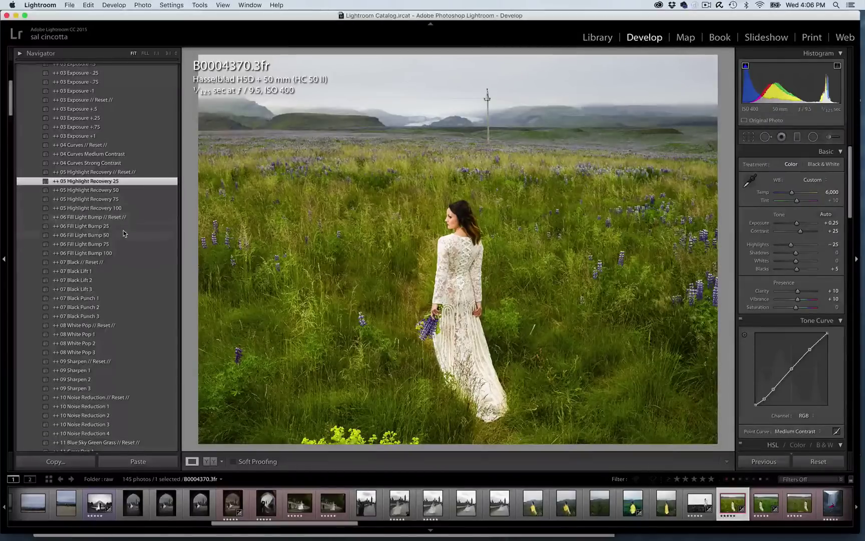
pyautogui.click(124, 226)
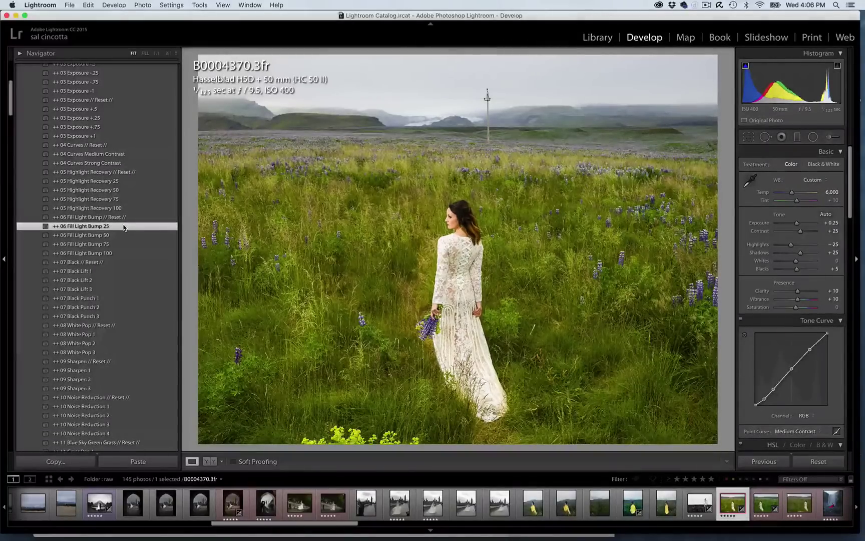
# - Sharpen the photo by trying the 09 Sharpen 1 preset and settling on 09 Sharpen 2
pyautogui.scroll(-5, 124, 225)
pyautogui.scroll(-2, 119, 279)
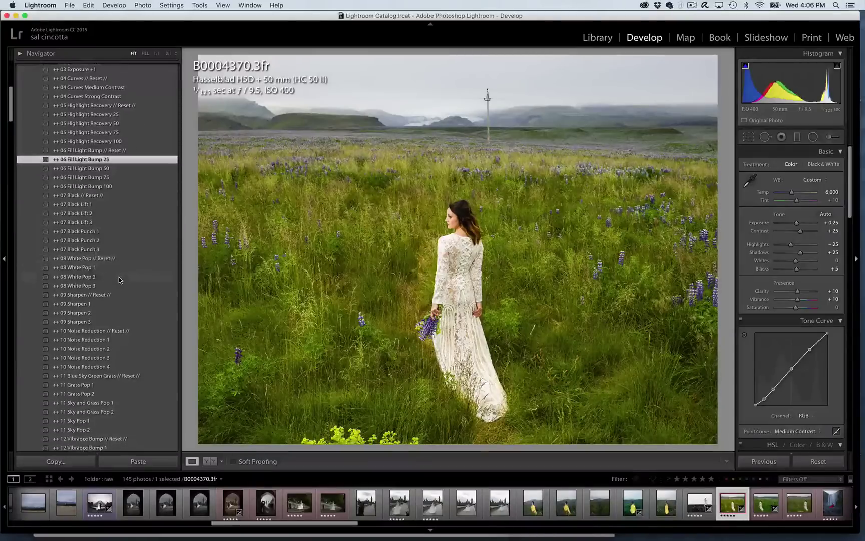
pyautogui.click(110, 289)
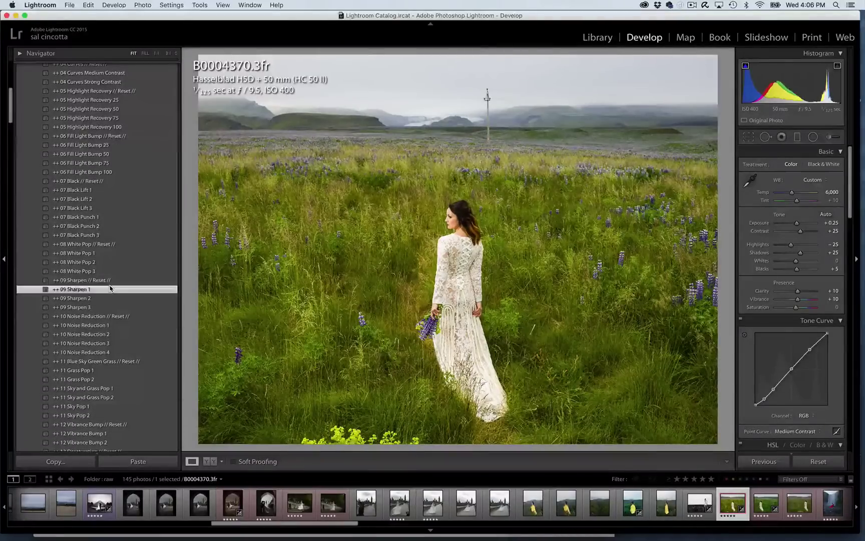
pyautogui.click(105, 298)
# - Enhance the grass by comparing the 11 Grass Pop 2 preset with 11 Grass Pop 1 and keeping Grass Pop 1
pyautogui.scroll(-3, 105, 302)
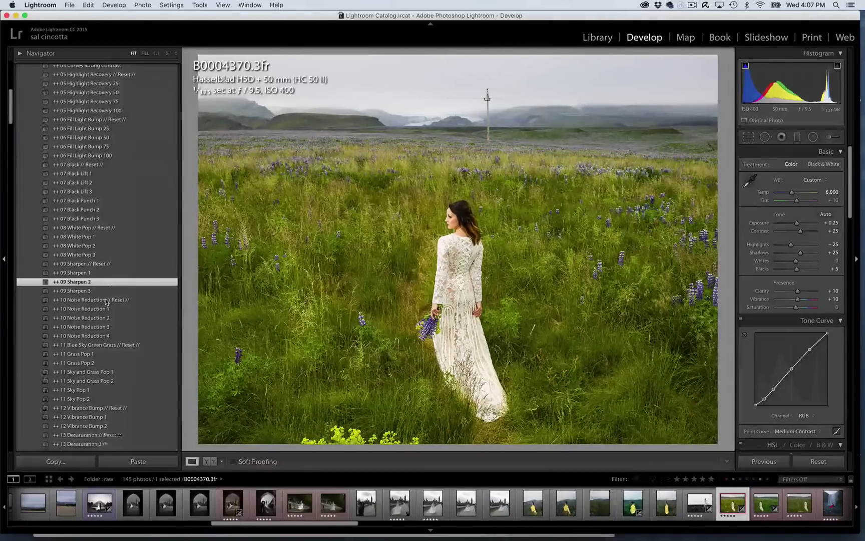
pyautogui.scroll(-8, 106, 300)
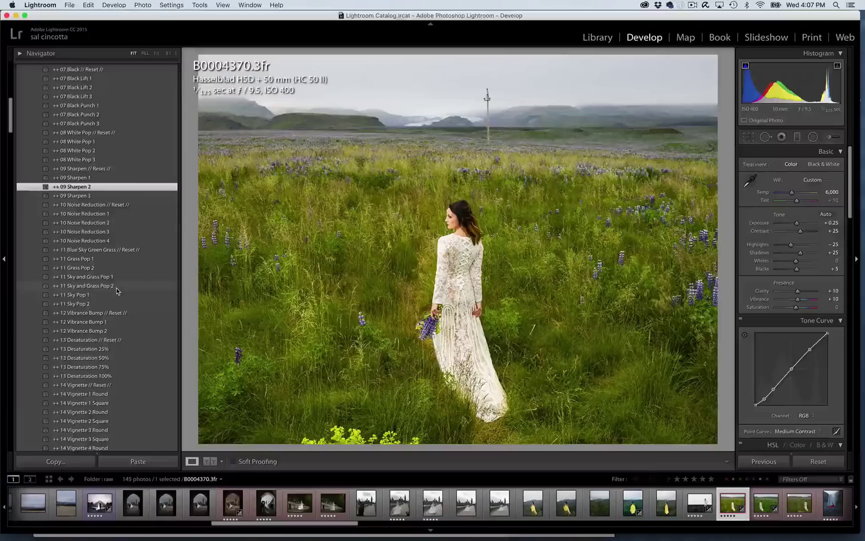
pyautogui.click(115, 268)
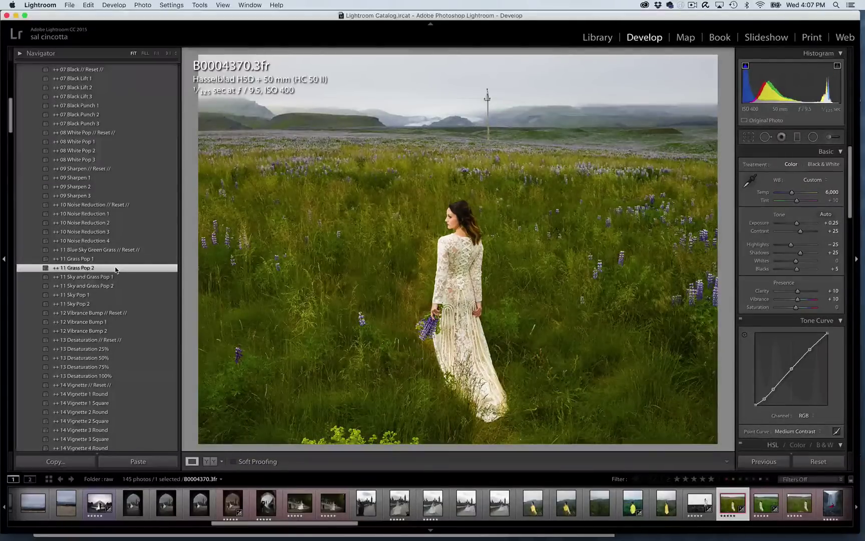
pyautogui.click(117, 259)
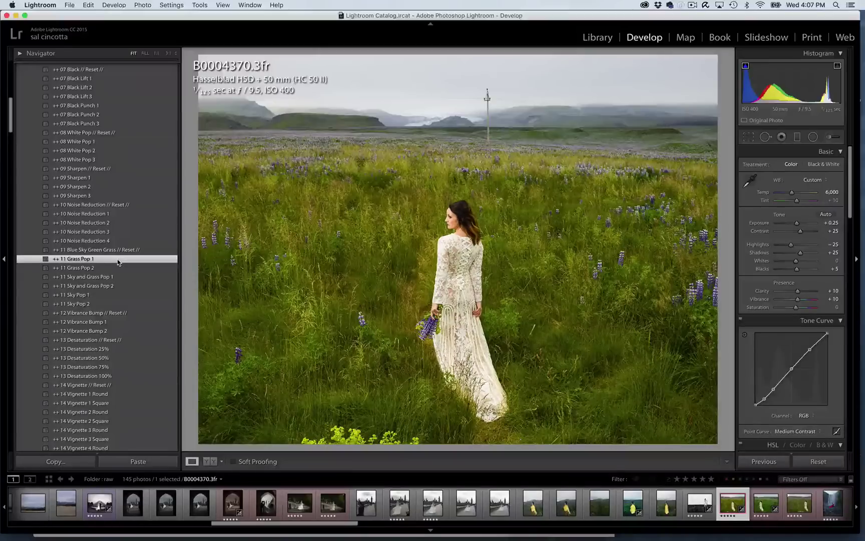
# - Try the 13 Desaturation 25% preset on the photo and reset the desaturation
pyautogui.scroll(-4, 117, 258)
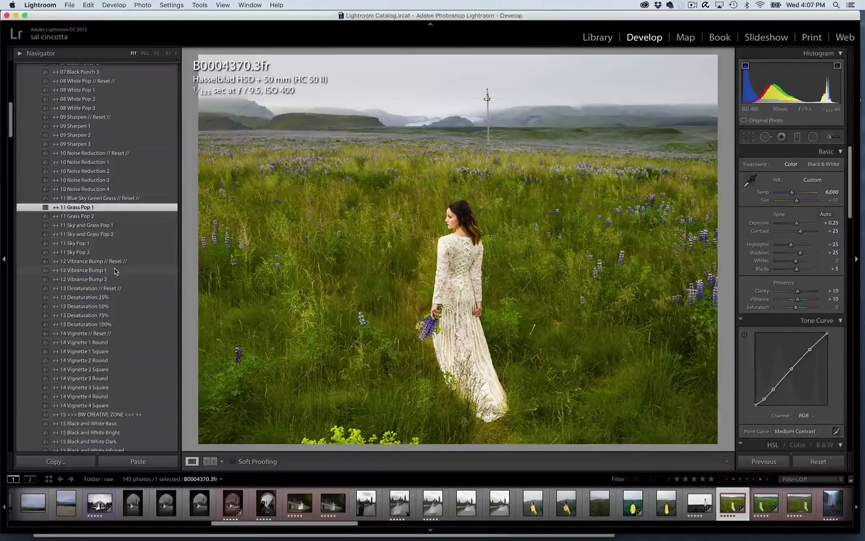
pyautogui.scroll(-2, 115, 271)
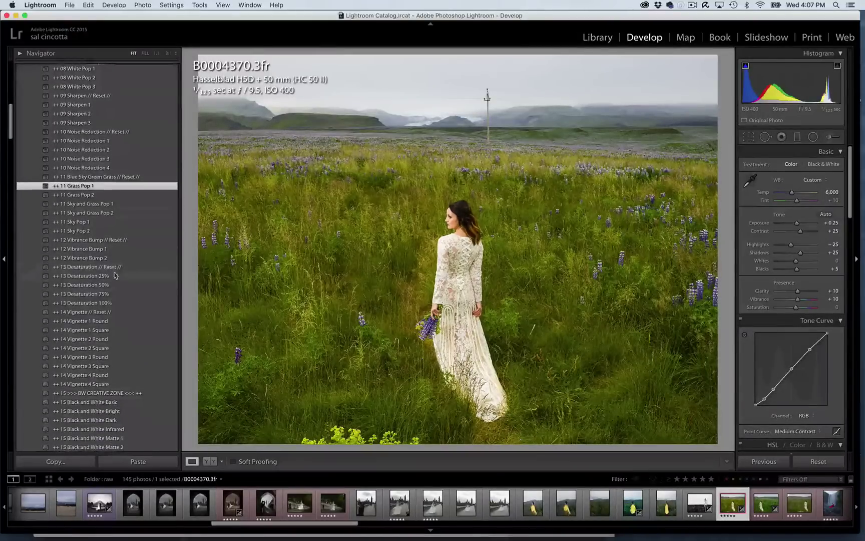
pyautogui.click(114, 275)
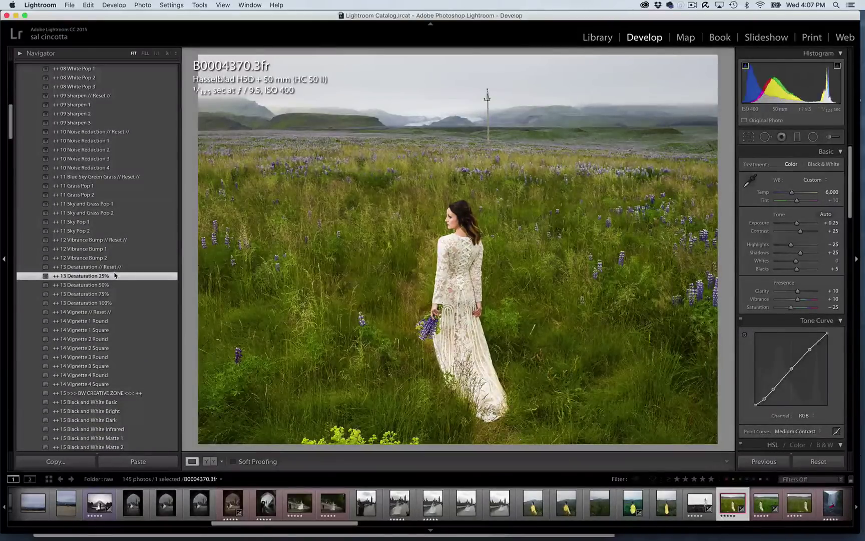
pyautogui.click(114, 269)
# - Darken the photo's edges by trying the 14 Vignette 2 Square preset and settling on 14 Vignette 3 Square
pyautogui.scroll(-2, 115, 269)
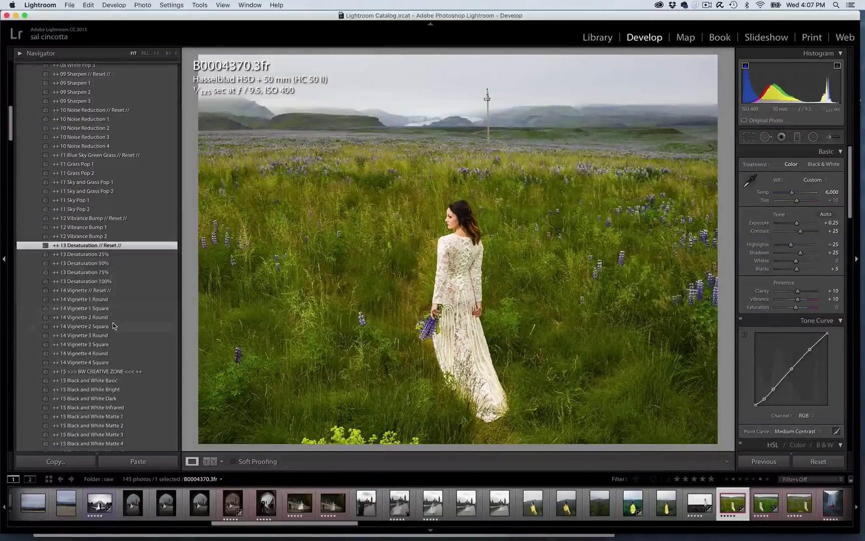
pyautogui.click(115, 327)
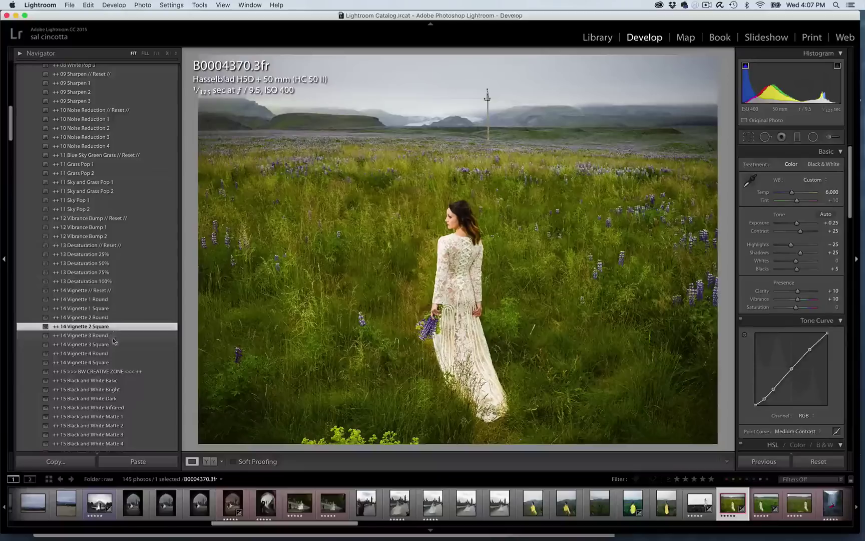
pyautogui.click(111, 345)
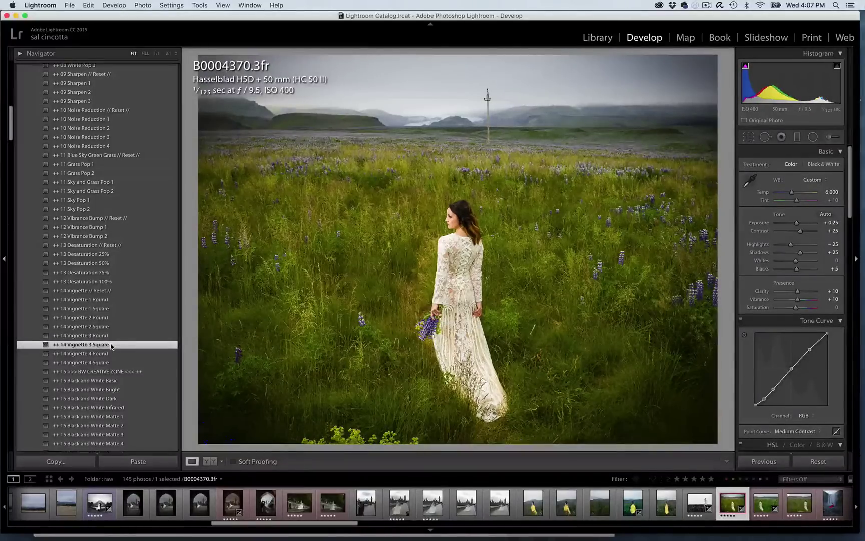
# - Reset all develop settings of the lupine field photo
pyautogui.scroll(4, 111, 345)
pyautogui.scroll(2, 111, 345)
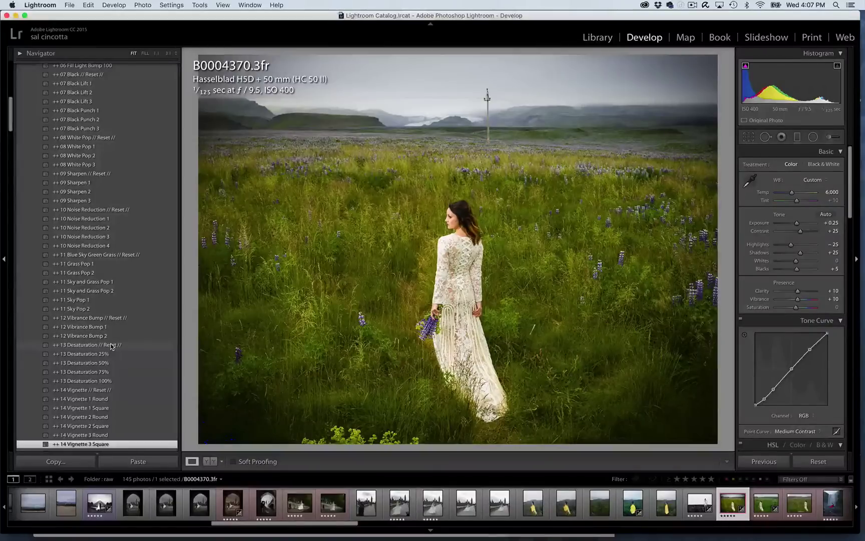
pyautogui.click(819, 466)
# - Try the 19 Black and White Film 1, 2 and 3 presets and the Blue, Green and Red Filter variants
pyautogui.scroll(-8, 144, 301)
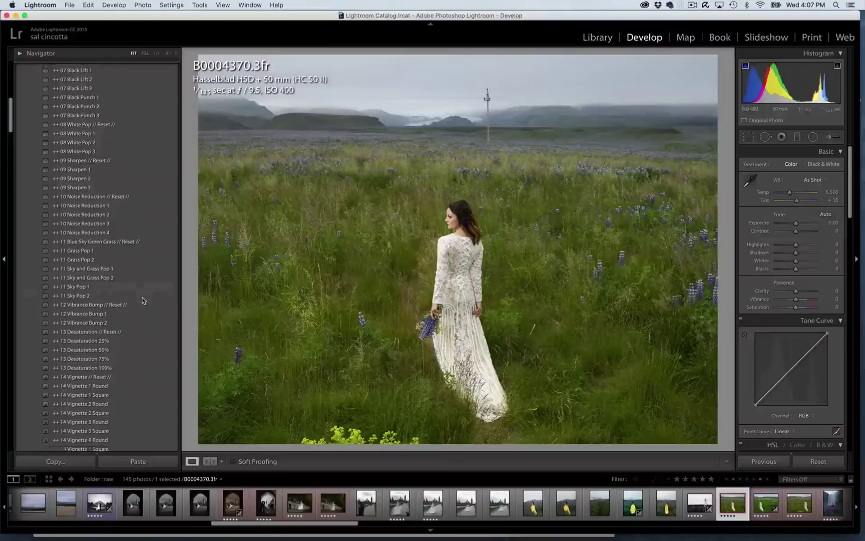
pyautogui.scroll(-15, 144, 300)
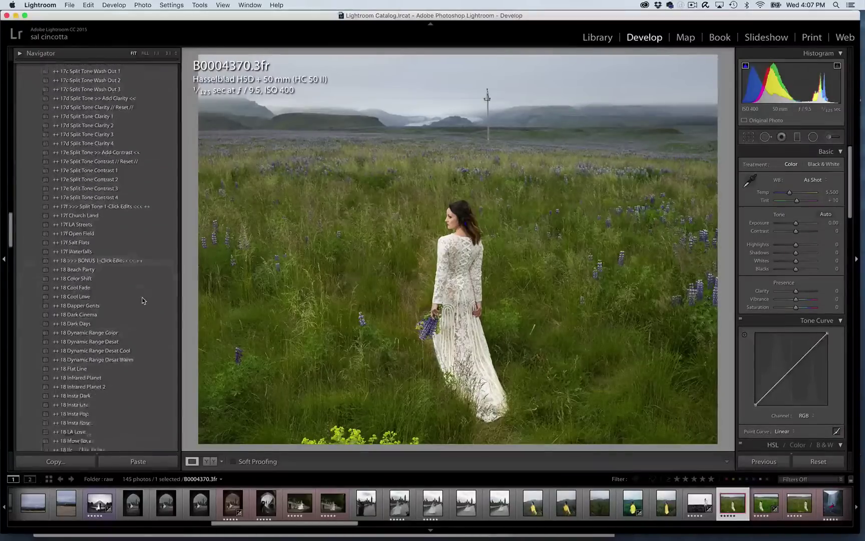
pyautogui.scroll(5, 142, 301)
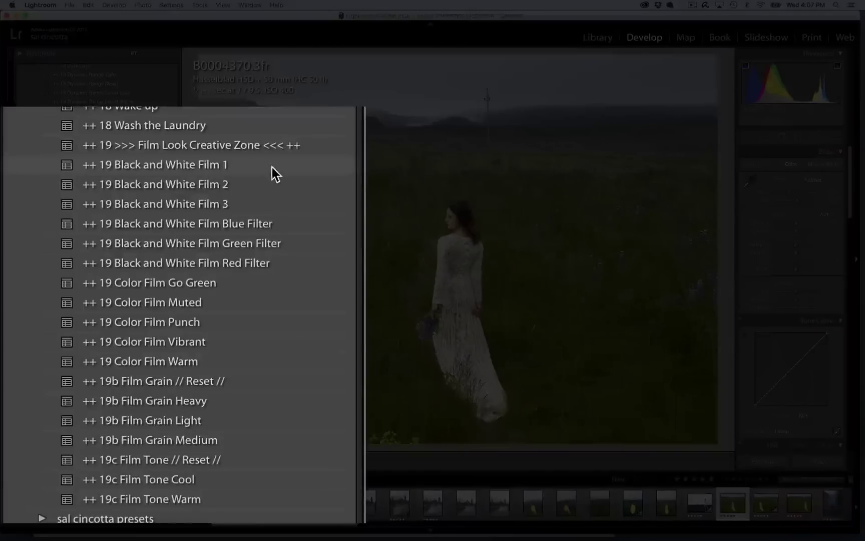
pyautogui.scroll(-3, 271, 167)
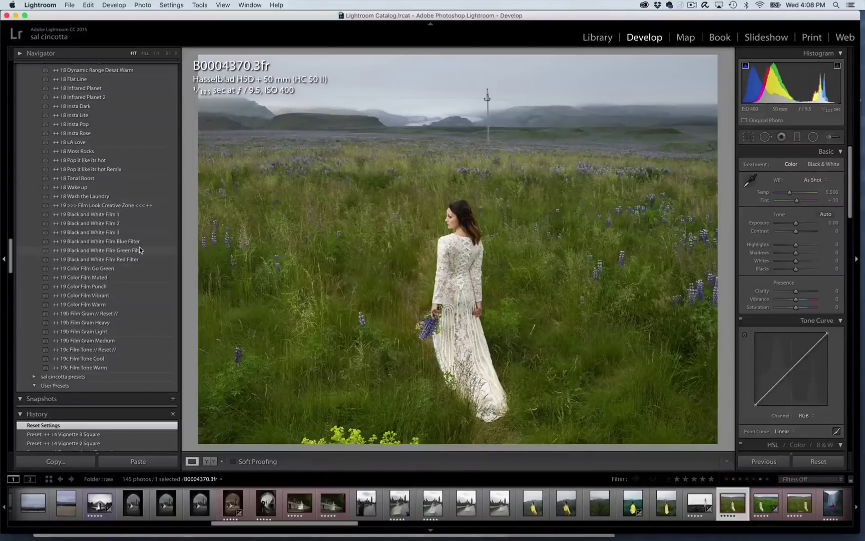
pyautogui.click(128, 215)
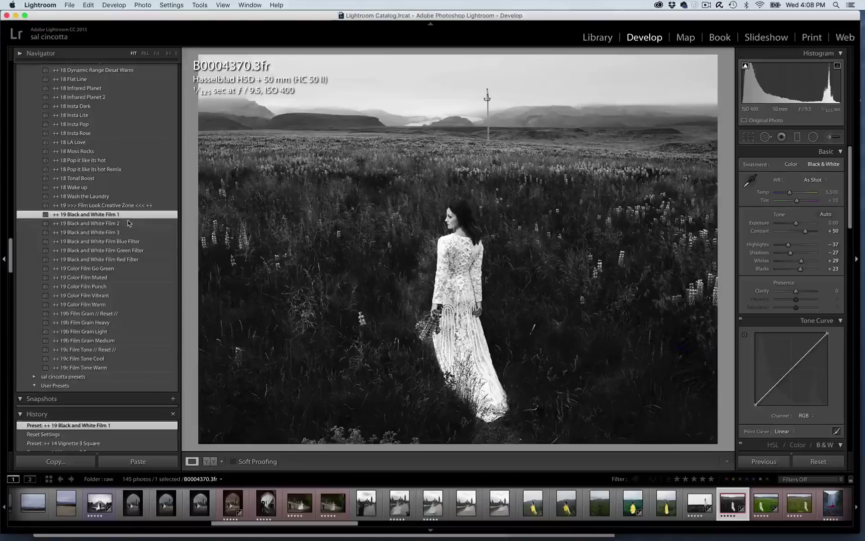
pyautogui.click(126, 220)
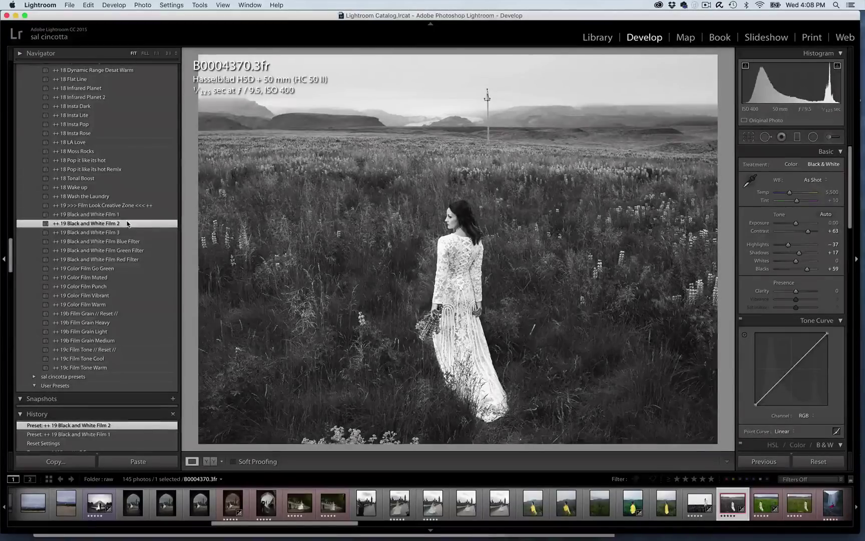
pyautogui.click(125, 231)
pyautogui.click(128, 242)
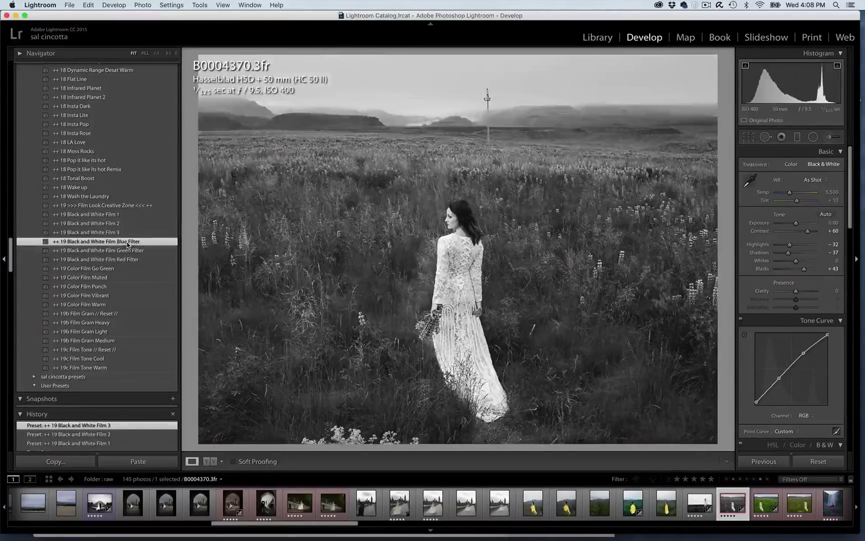
pyautogui.click(128, 251)
pyautogui.click(129, 259)
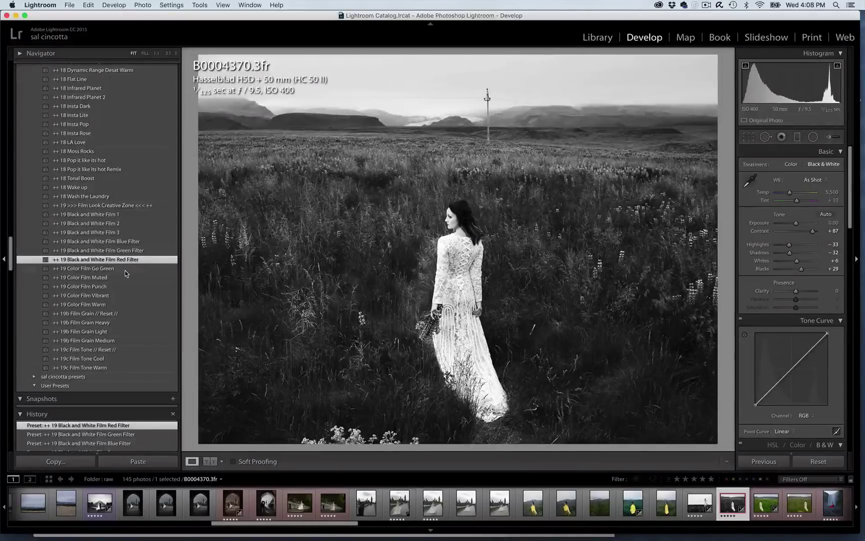
# - Compare the 19 Color Film Go Green, Muted, Punch and Vibrant presets and settle on 19 Color Film Muted
pyautogui.click(125, 269)
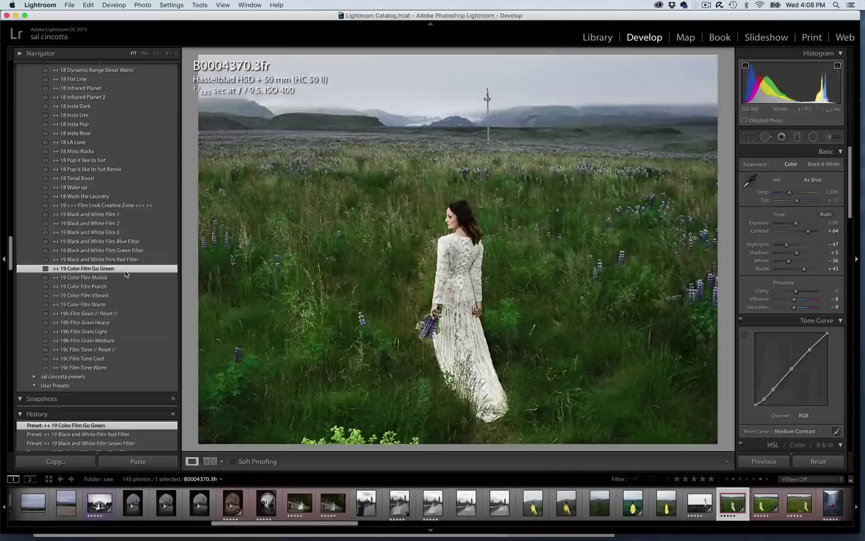
pyautogui.click(122, 277)
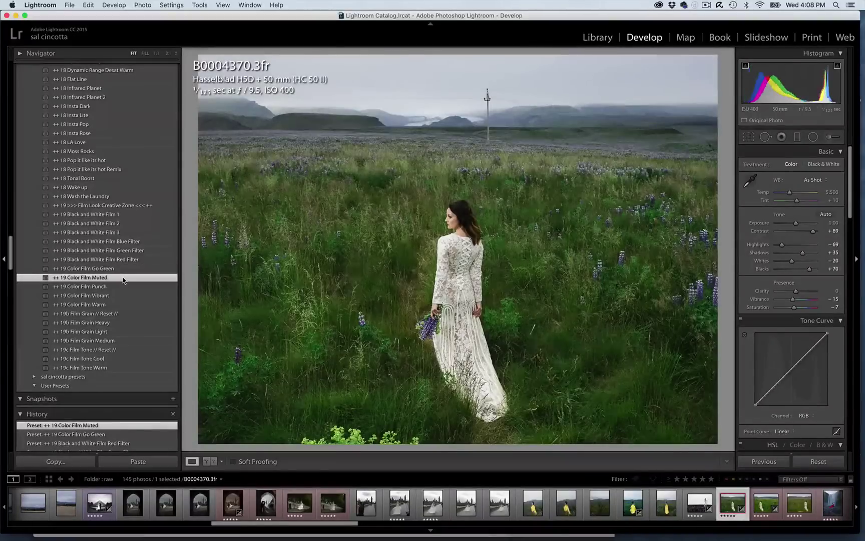
pyautogui.click(123, 286)
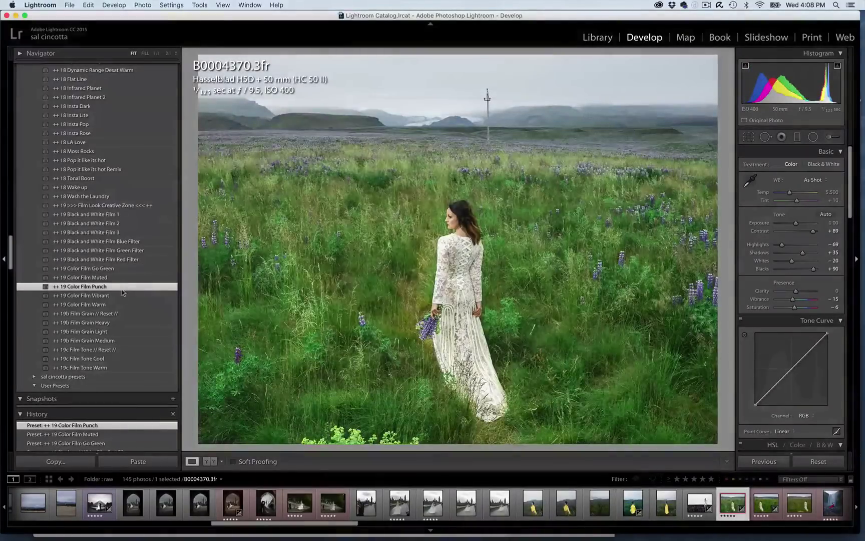
pyautogui.click(120, 295)
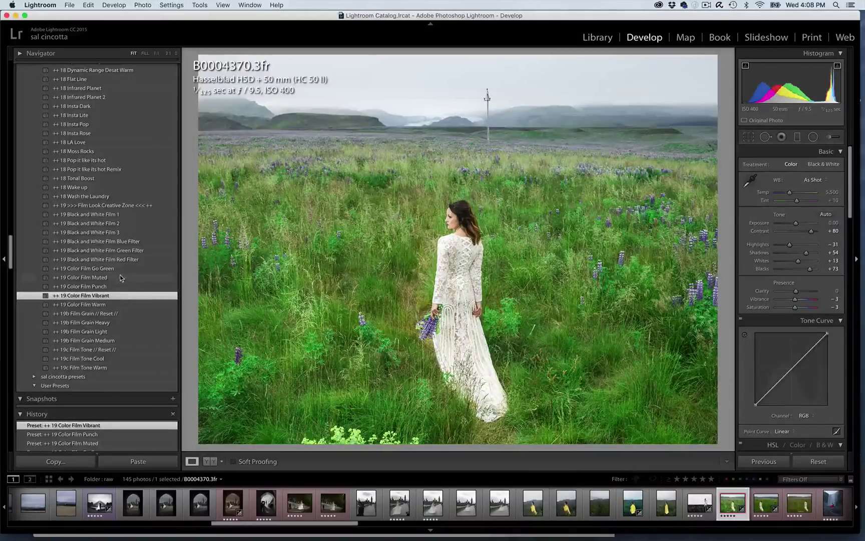
pyautogui.click(120, 277)
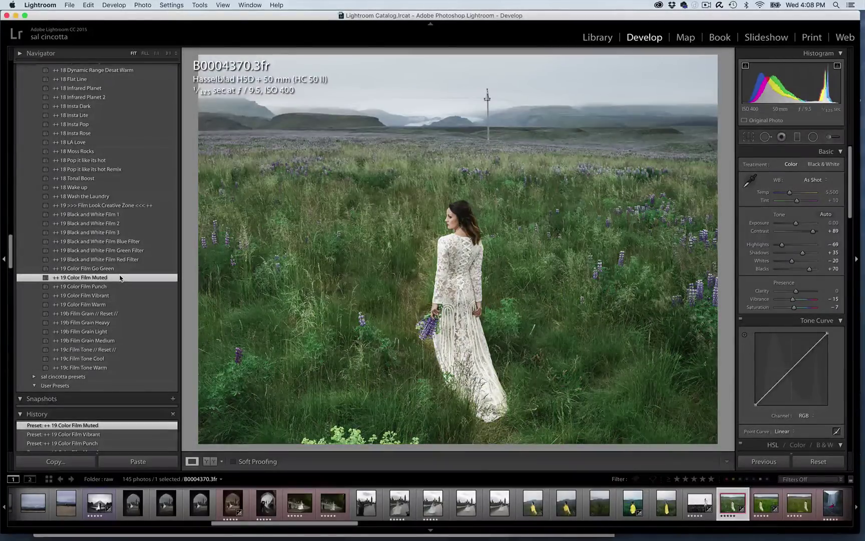
# - Compare the Heavy, Light and Medium 19b Film Grain presets close up, reset the grain, and apply 19b Film Grain Light
pyautogui.scroll(-3, 120, 278)
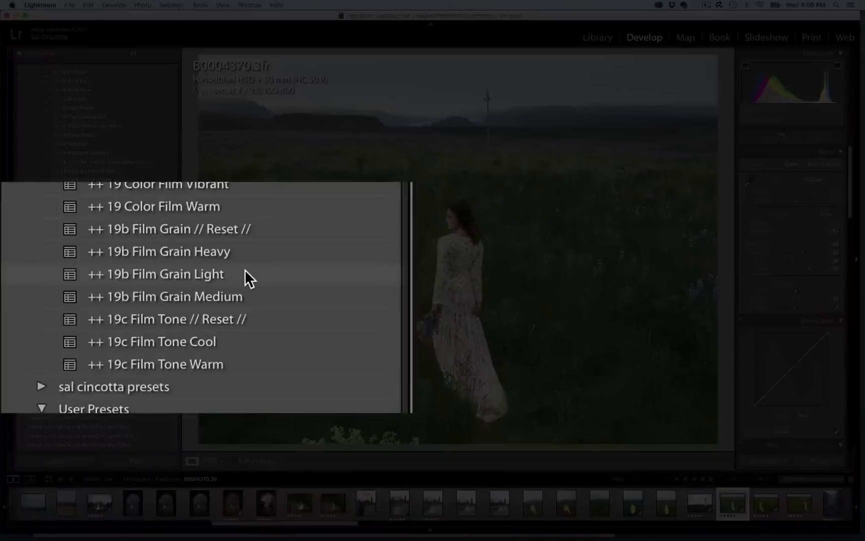
pyautogui.click(117, 279)
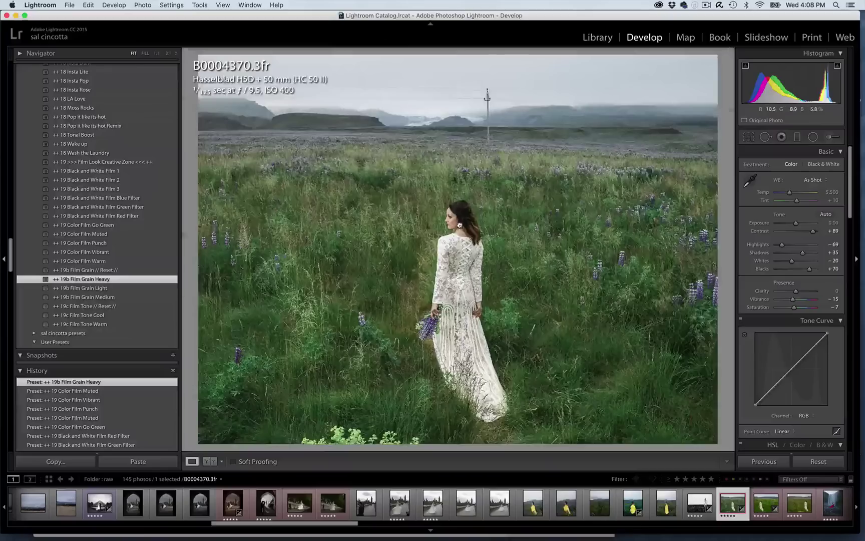
pyautogui.click(450, 196)
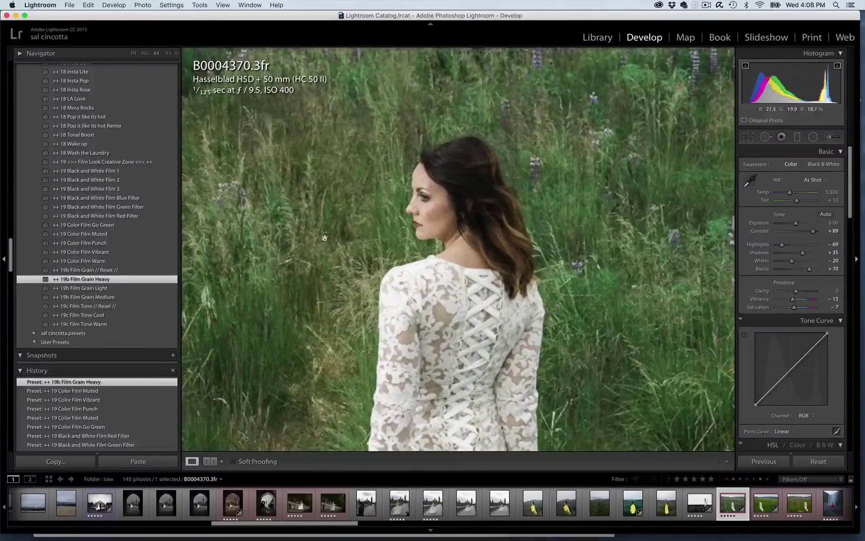
pyautogui.click(82, 290)
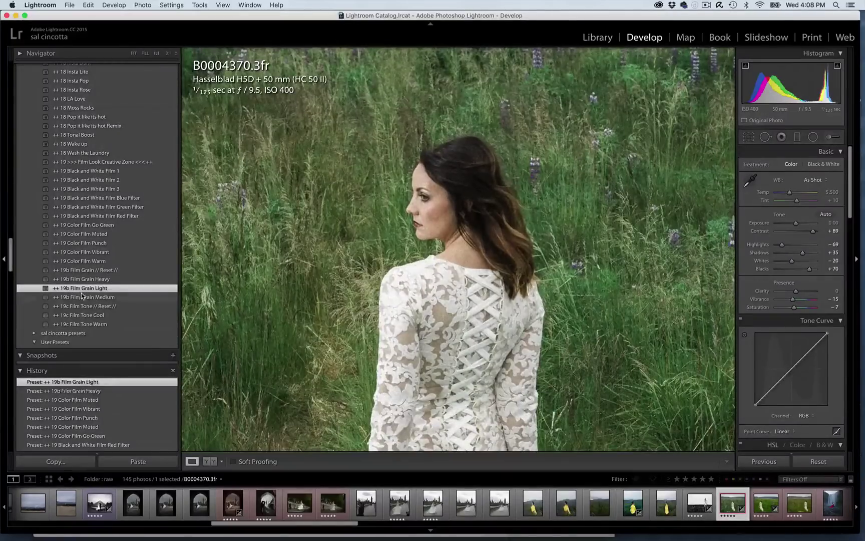
pyautogui.click(83, 297)
pyautogui.click(91, 271)
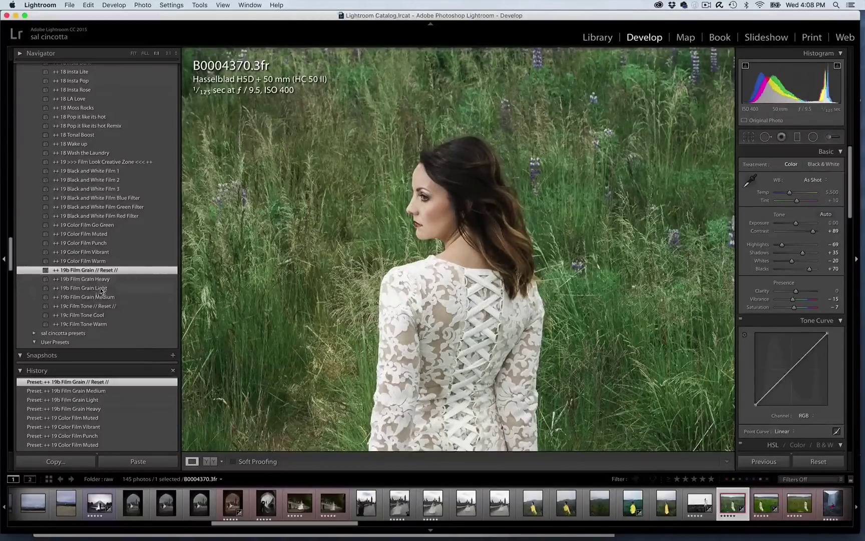
pyautogui.click(90, 287)
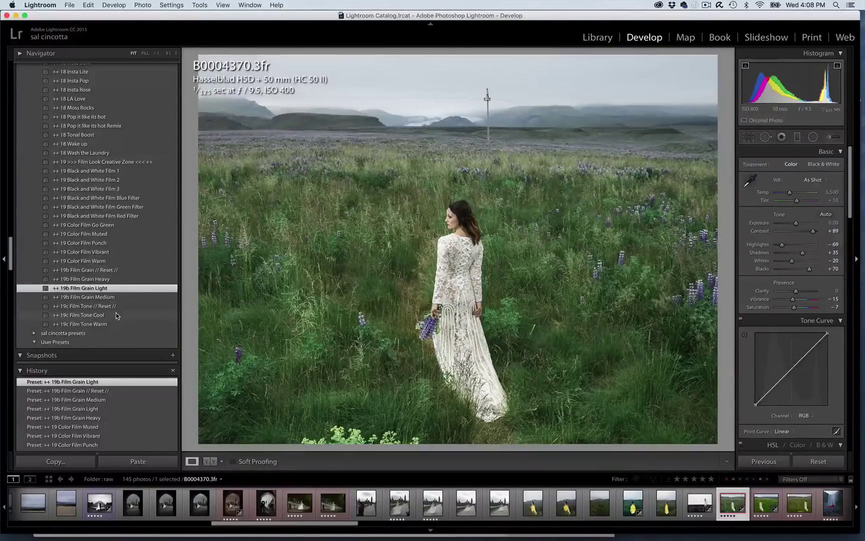
# - Tone the film look by trying the 19c Film Tone Cool preset and switching to 19c Film Tone Warm
pyautogui.click(116, 314)
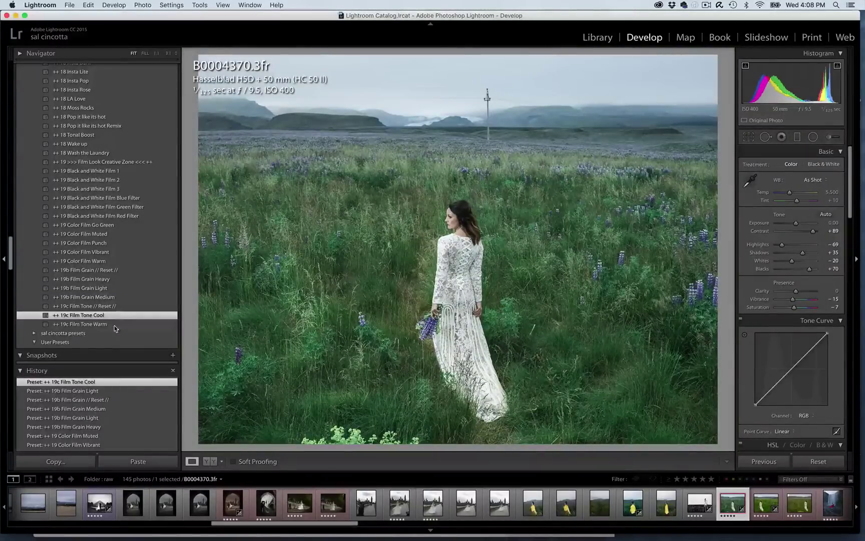
pyautogui.click(115, 326)
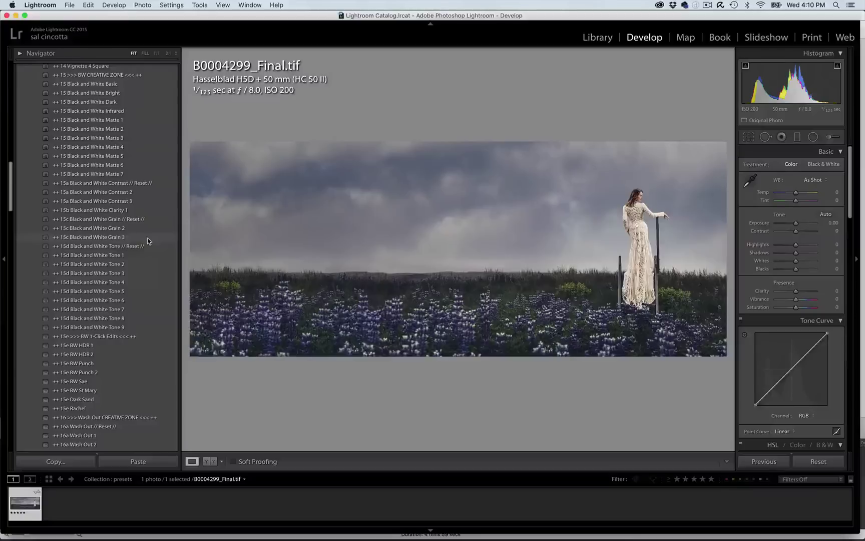
# - Try the 15 Black and White Basic, Bright and Infrared presets on B0004299_Final.tif
pyautogui.click(135, 85)
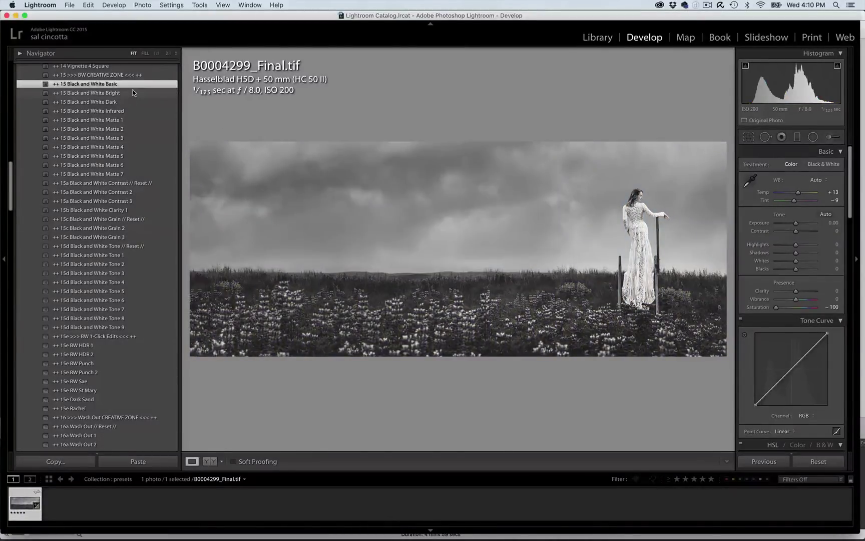
pyautogui.click(132, 94)
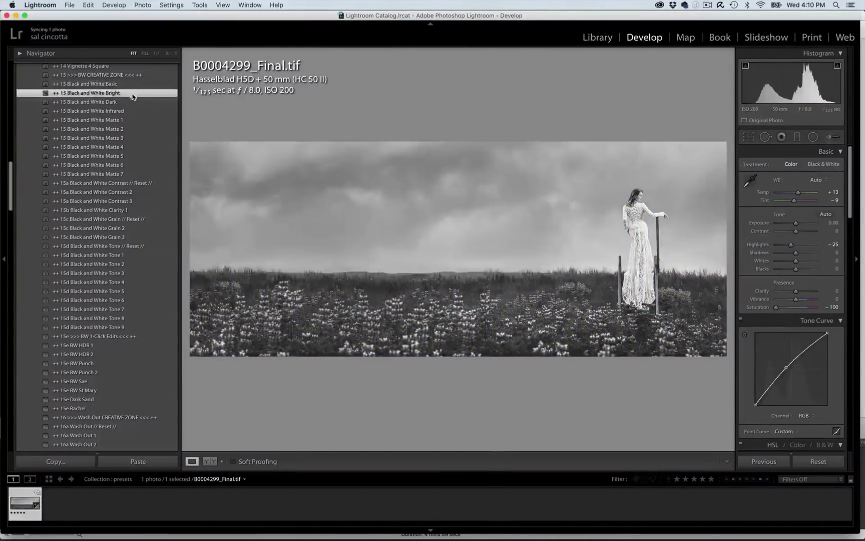
pyautogui.click(130, 110)
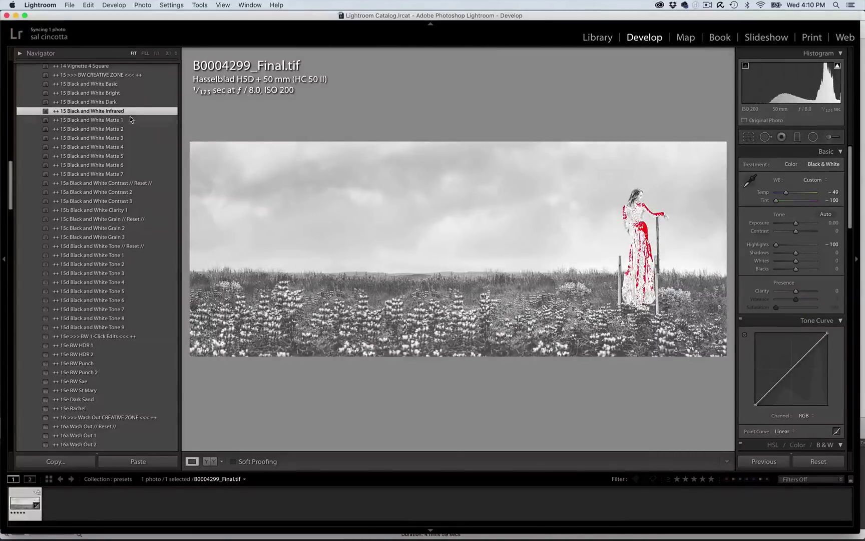
# - Go through the 15 Black and White Matte presets 1 to 7 on the panorama, ending on Matte 7
pyautogui.click(129, 118)
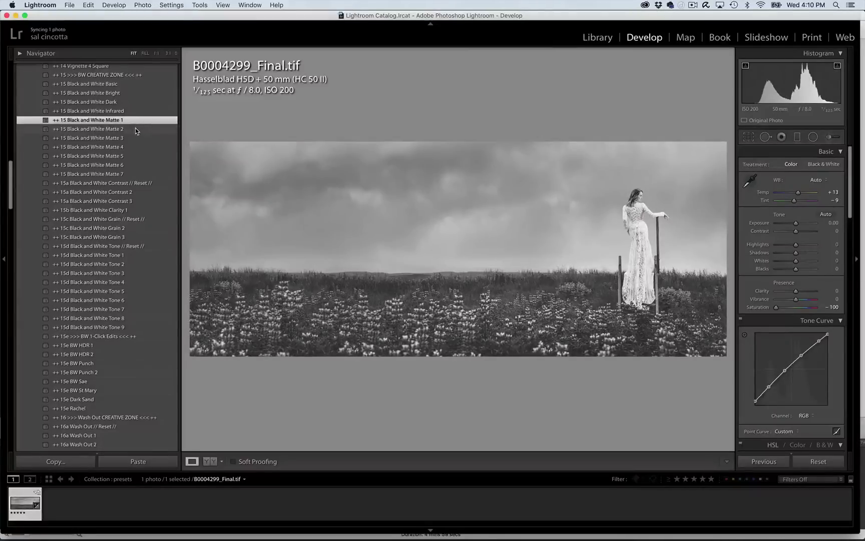
pyautogui.click(135, 129)
pyautogui.click(136, 138)
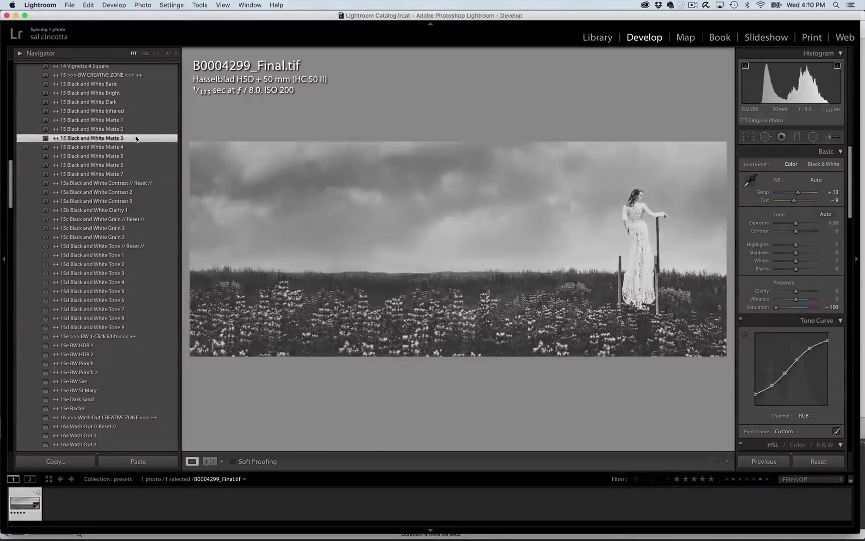
pyautogui.click(135, 146)
pyautogui.click(134, 156)
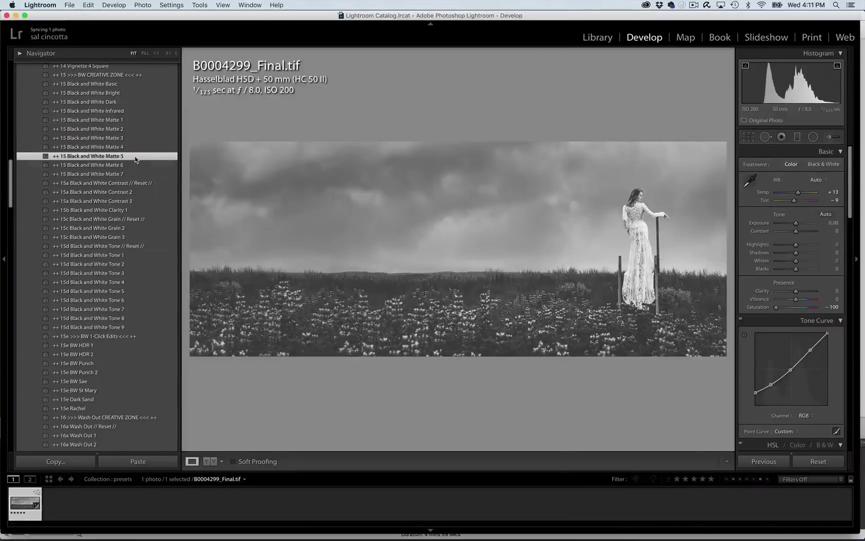
pyautogui.click(134, 163)
pyautogui.click(135, 171)
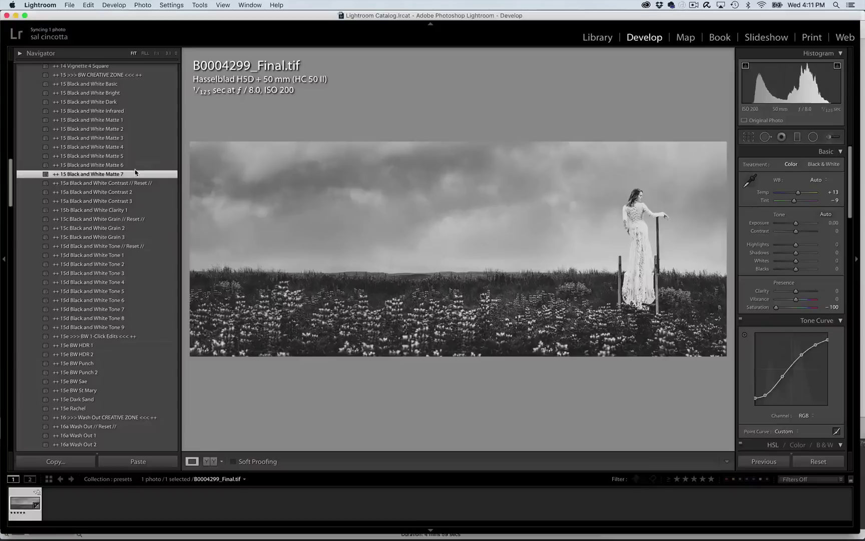
# - Apply the 15 Black and White Matte 6 preset and add 15a Black and White Contrast 2
pyautogui.click(137, 165)
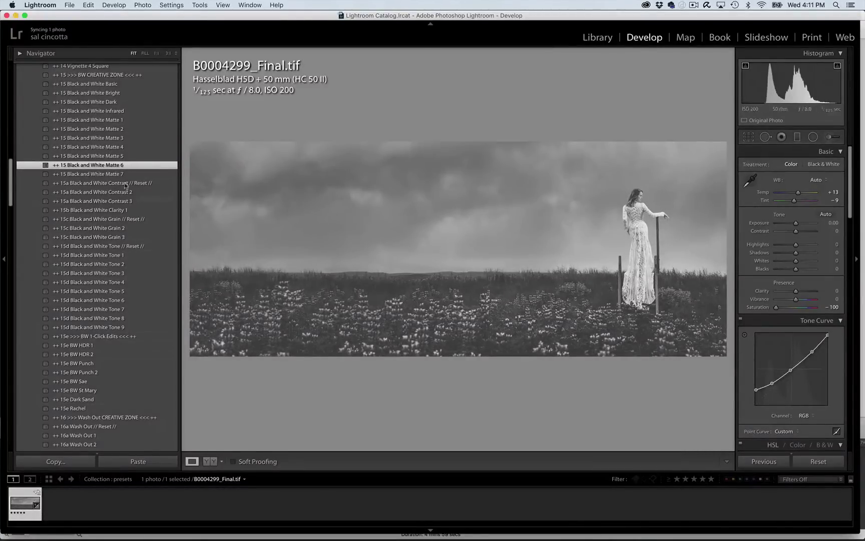
pyautogui.scroll(-2, 126, 176)
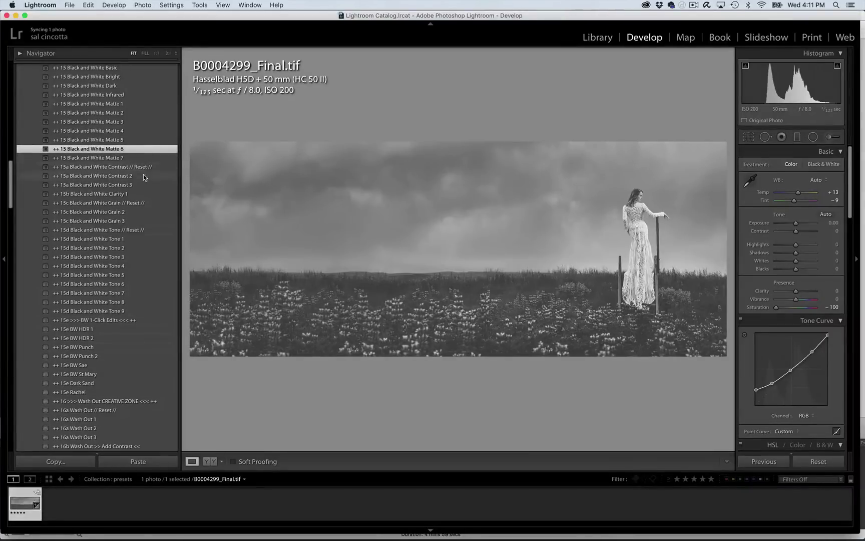
pyautogui.click(144, 176)
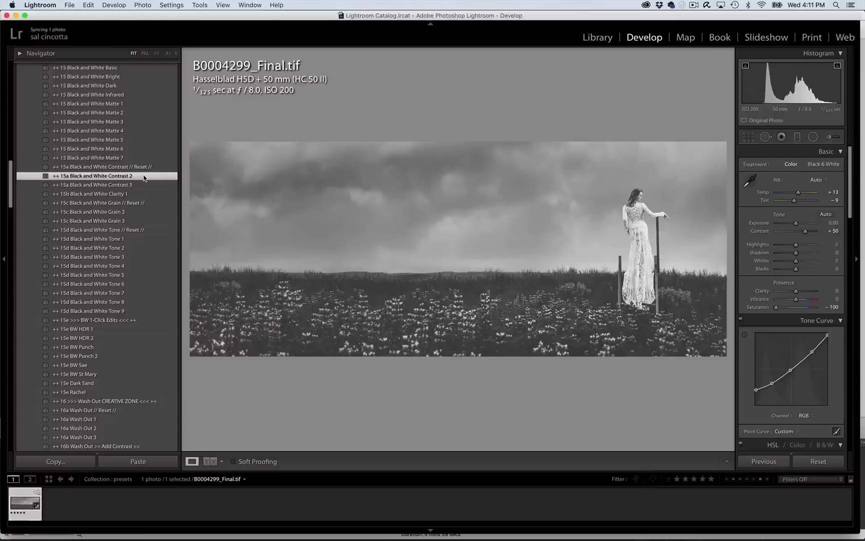
# - Try the 15c Black and White Grain 2 preset on the panorama, toggling it against the Grain Reset preset and ending on the reset
pyautogui.scroll(-2, 145, 179)
pyautogui.click(138, 196)
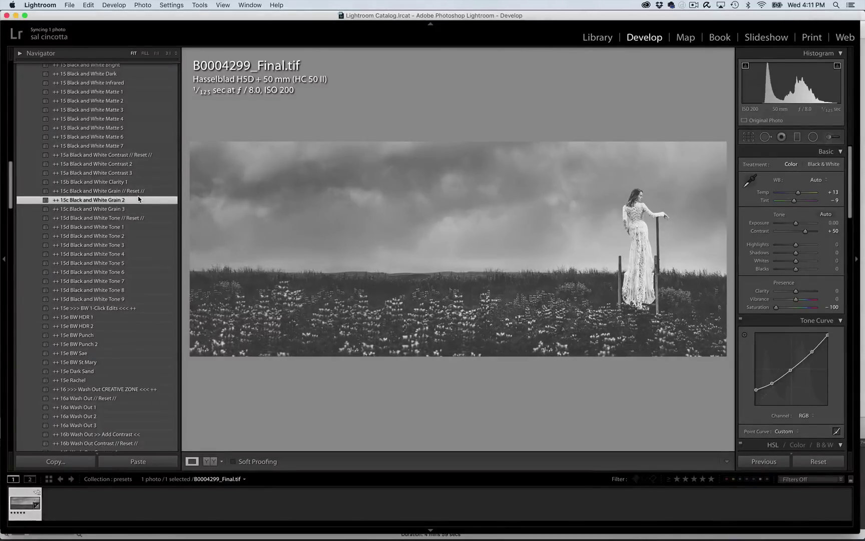
pyautogui.scroll(-2, 139, 201)
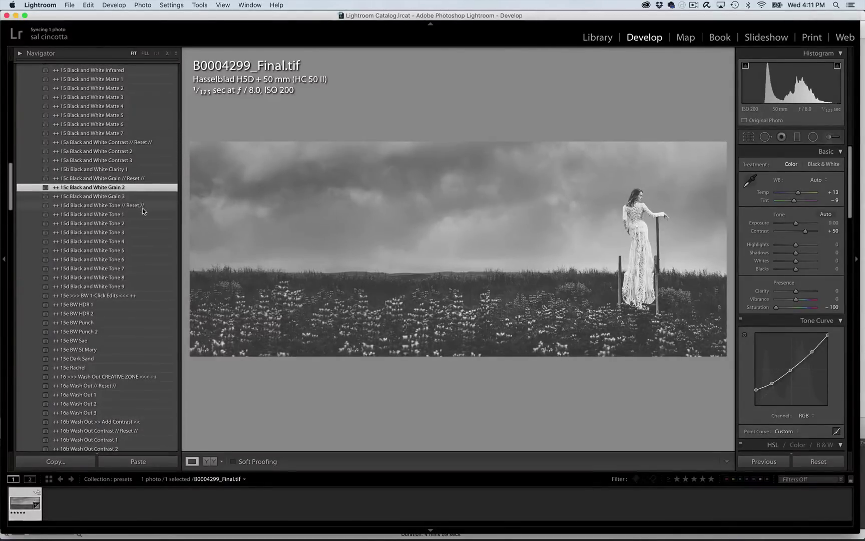
pyautogui.scroll(-1, 139, 200)
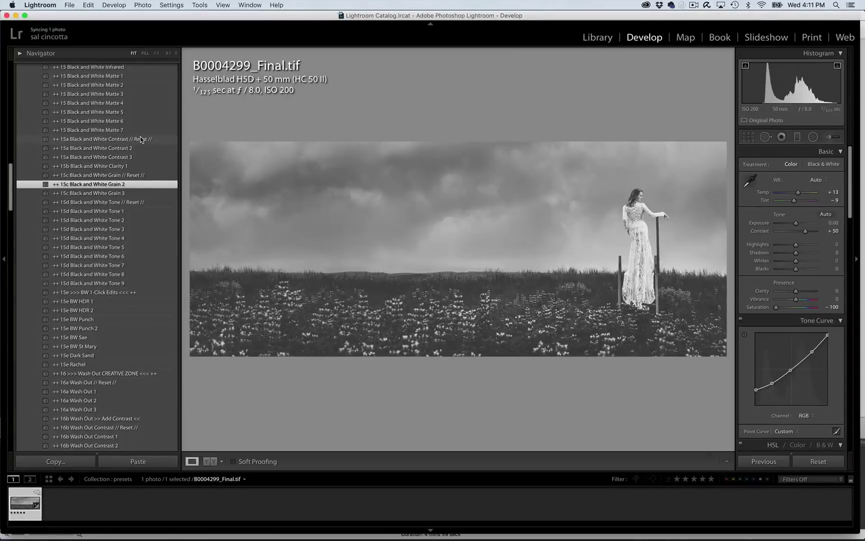
pyautogui.click(135, 175)
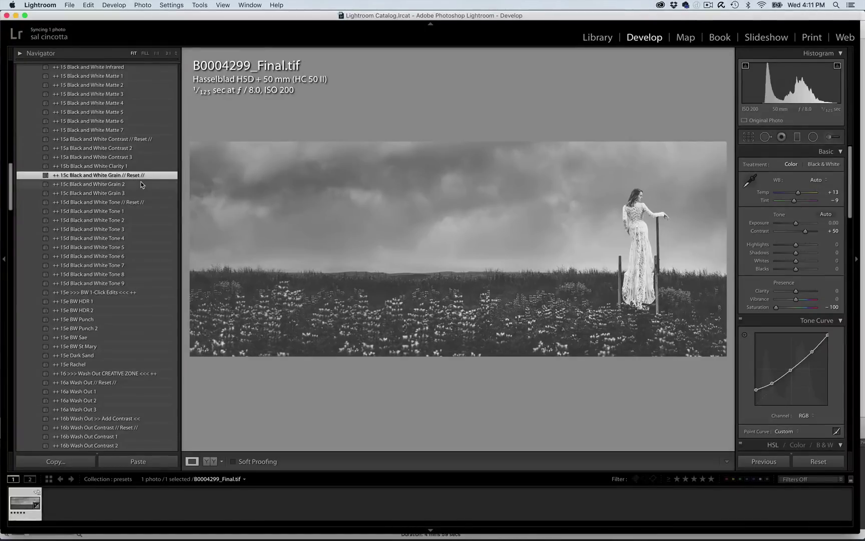
pyautogui.click(140, 184)
pyautogui.click(140, 175)
# - Go through the 15d Black and White Tone presets 1 to 9 on the panorama, returning to Tone 8
pyautogui.scroll(-3, 145, 217)
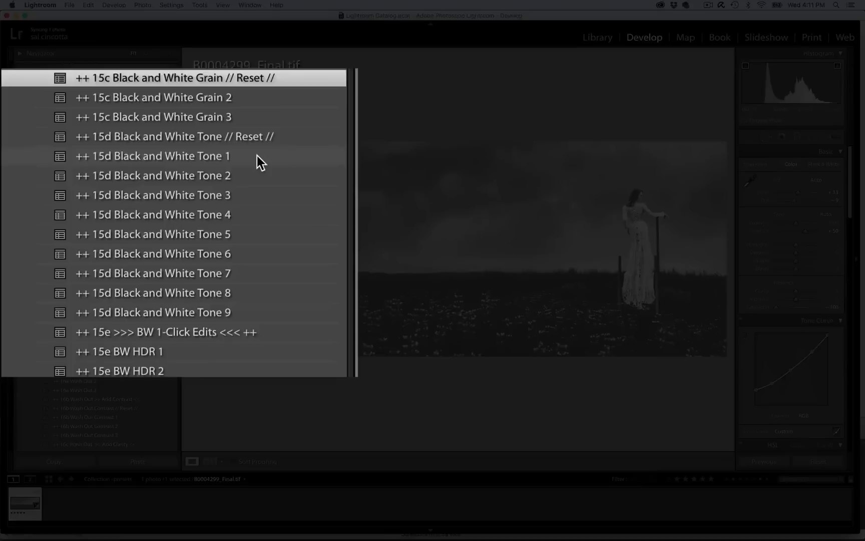
pyautogui.click(136, 192)
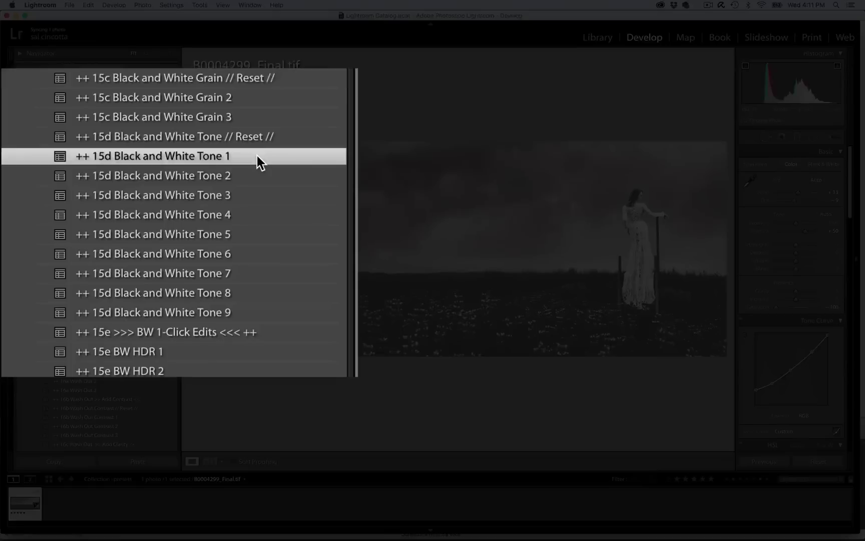
pyautogui.click(253, 173)
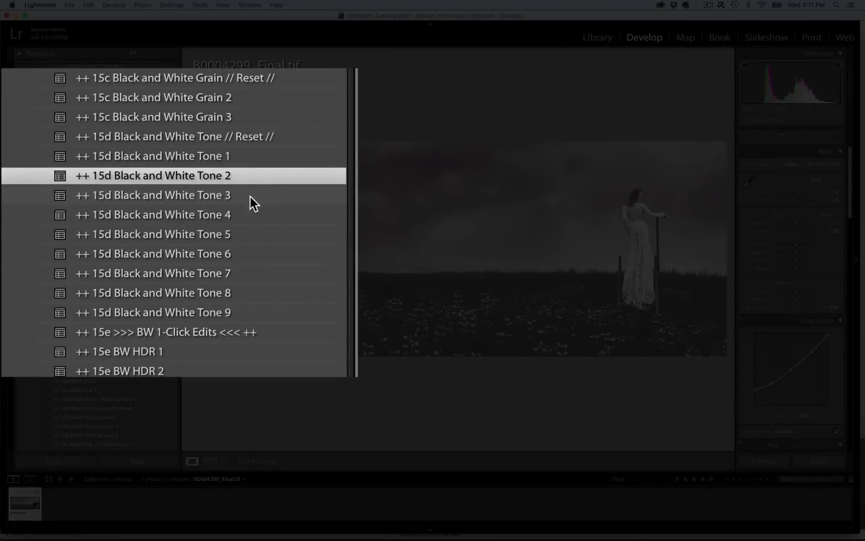
pyautogui.click(250, 197)
pyautogui.click(246, 216)
pyautogui.click(132, 228)
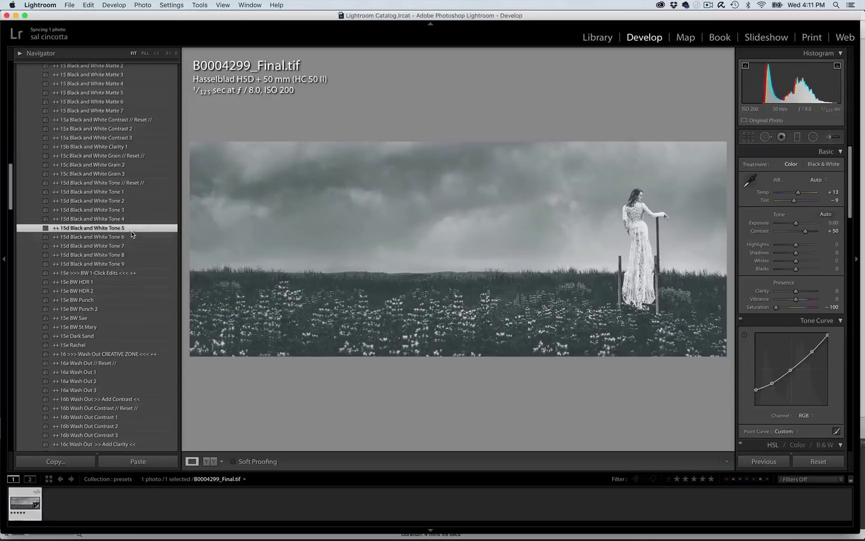
pyautogui.click(132, 234)
pyautogui.click(132, 244)
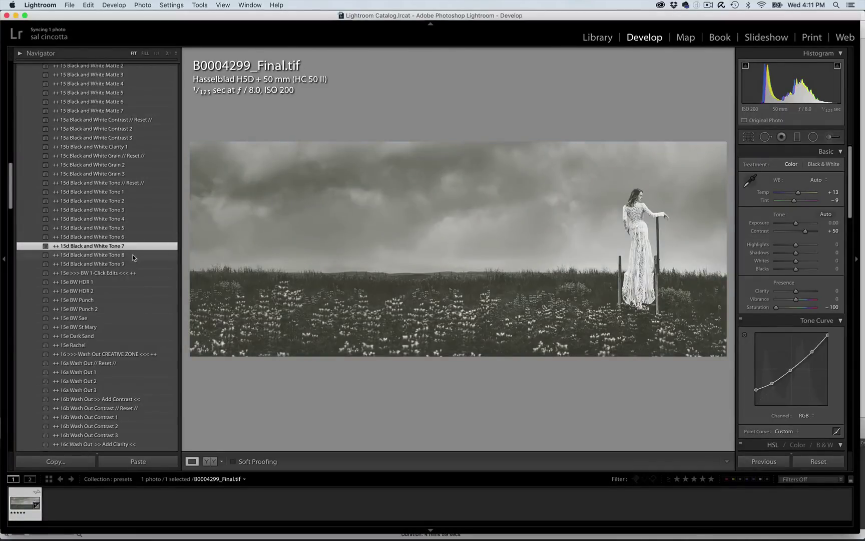
pyautogui.click(133, 254)
pyautogui.click(133, 263)
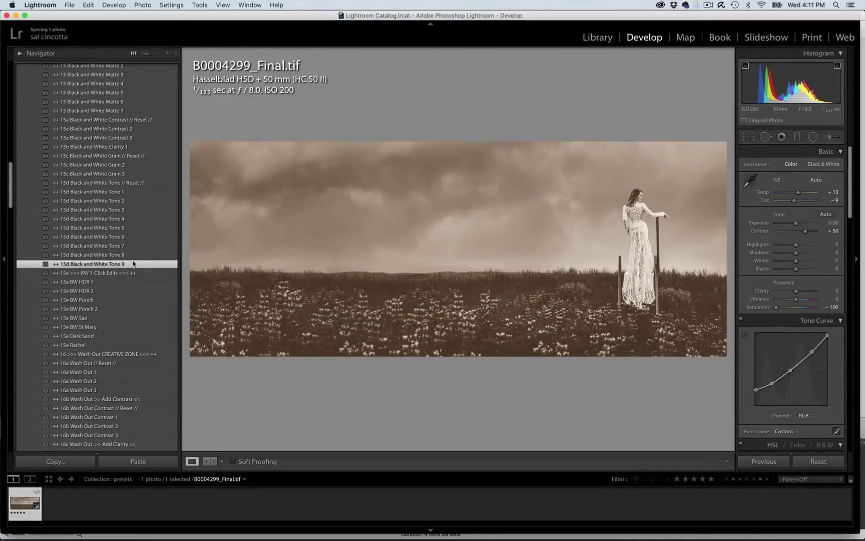
pyautogui.click(133, 254)
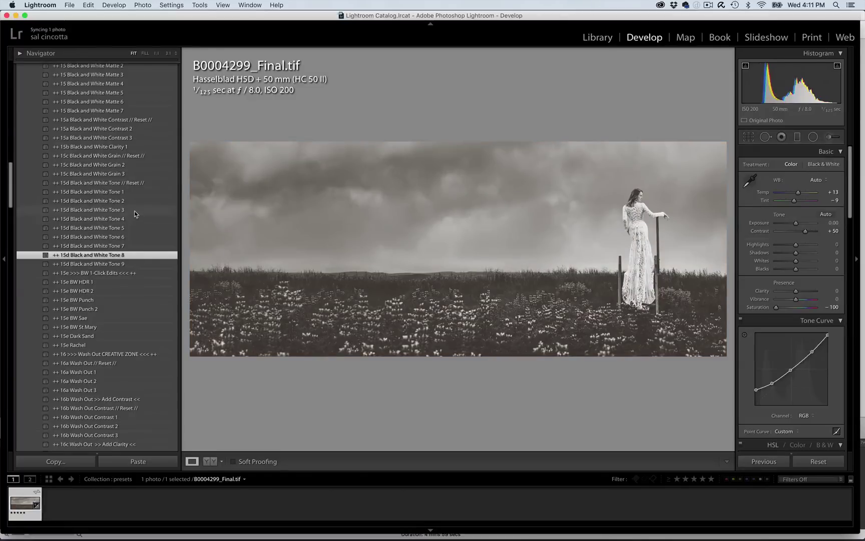
# - Reset the photo's develop settings and go through the 15e BW 1-Click Edits presets from BW HDR 1 to Dark Sand
pyautogui.click(818, 461)
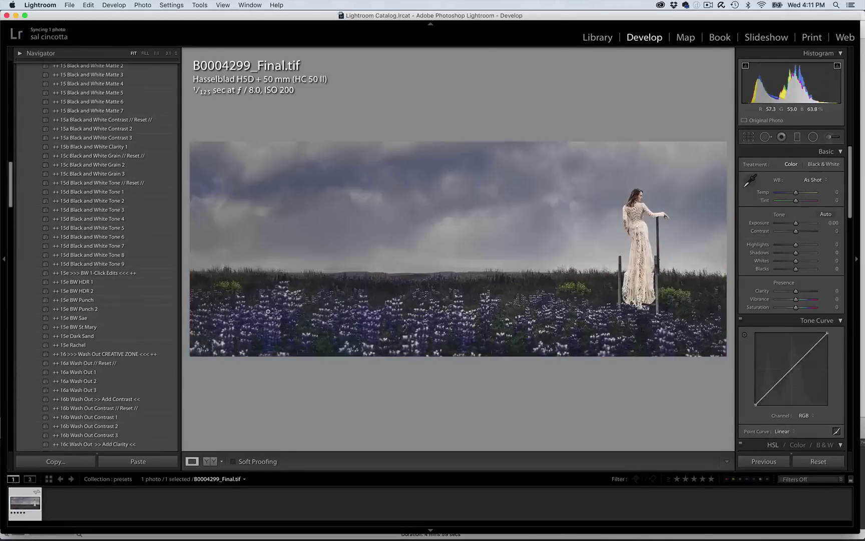
pyautogui.scroll(-5, 124, 209)
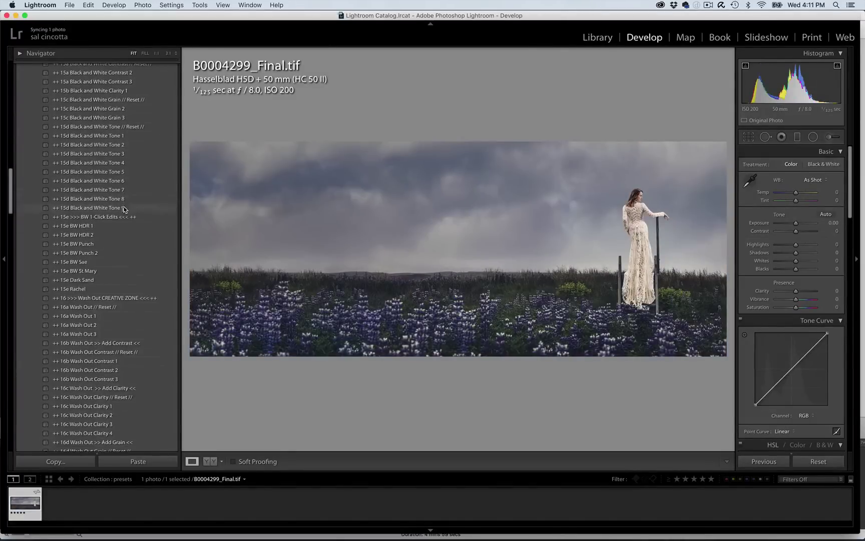
pyautogui.click(113, 226)
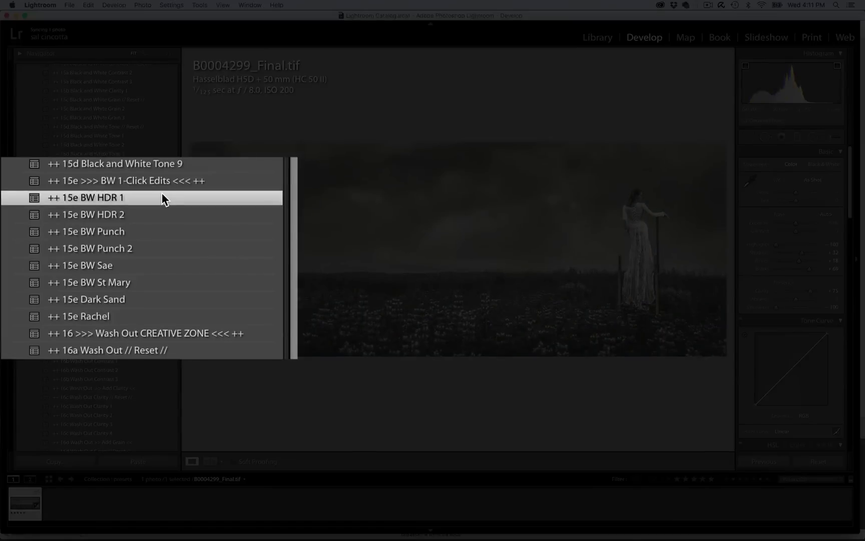
pyautogui.click(158, 214)
pyautogui.click(157, 238)
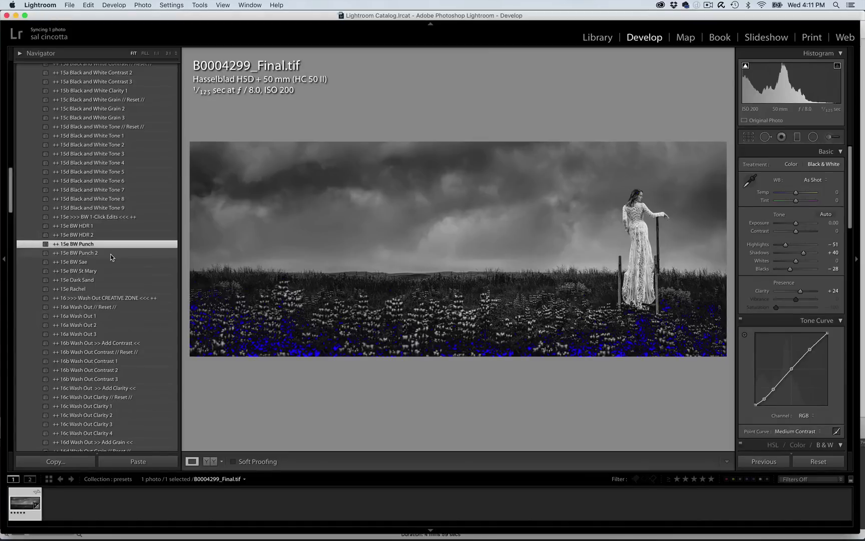
pyautogui.click(111, 255)
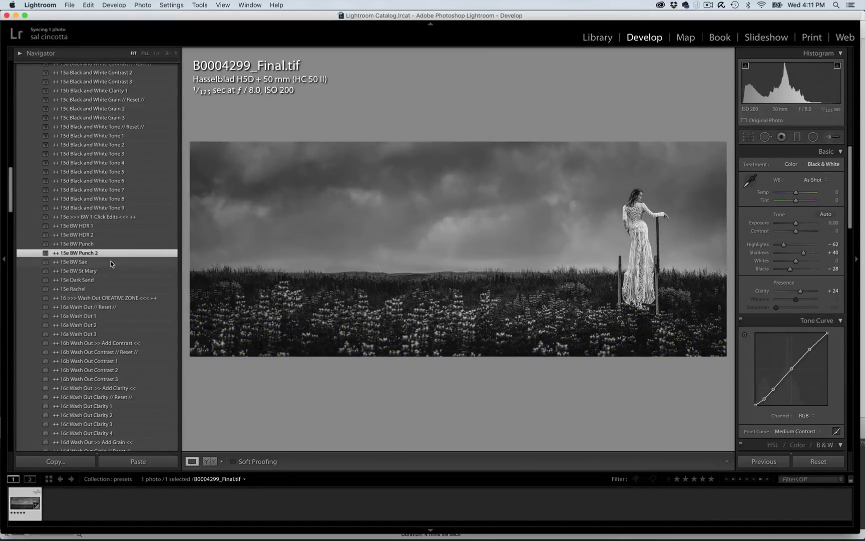
pyautogui.click(111, 262)
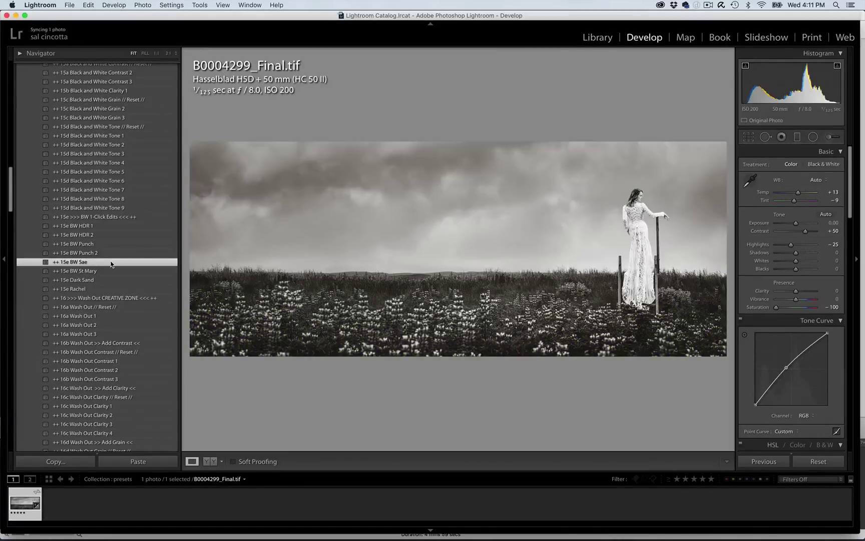
pyautogui.click(111, 271)
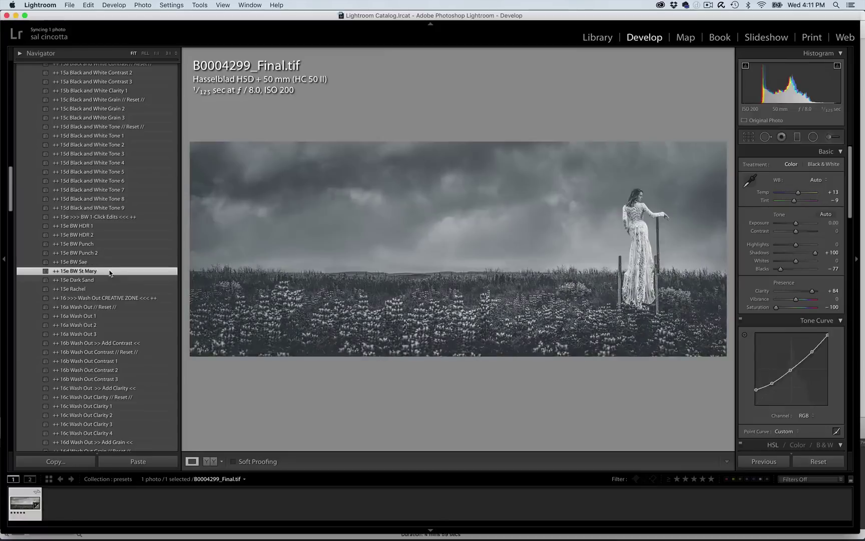
pyautogui.click(112, 283)
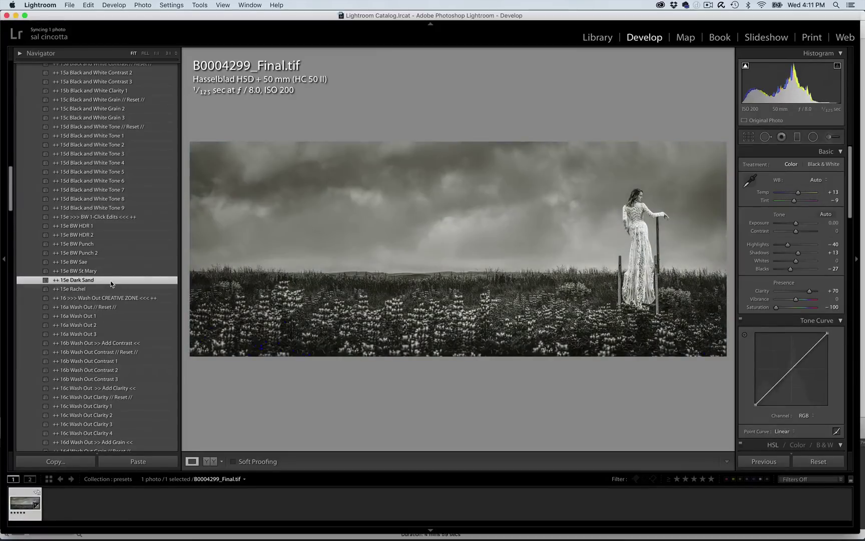